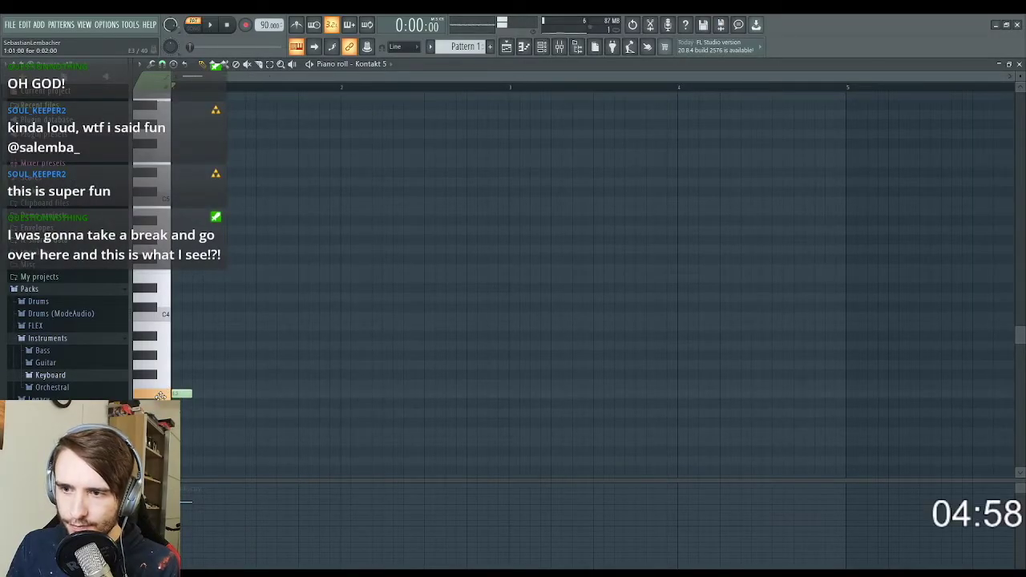
- Lengthen the bass note and stack three chord notes above it, all ending together
drag(191, 404, 325, 417)
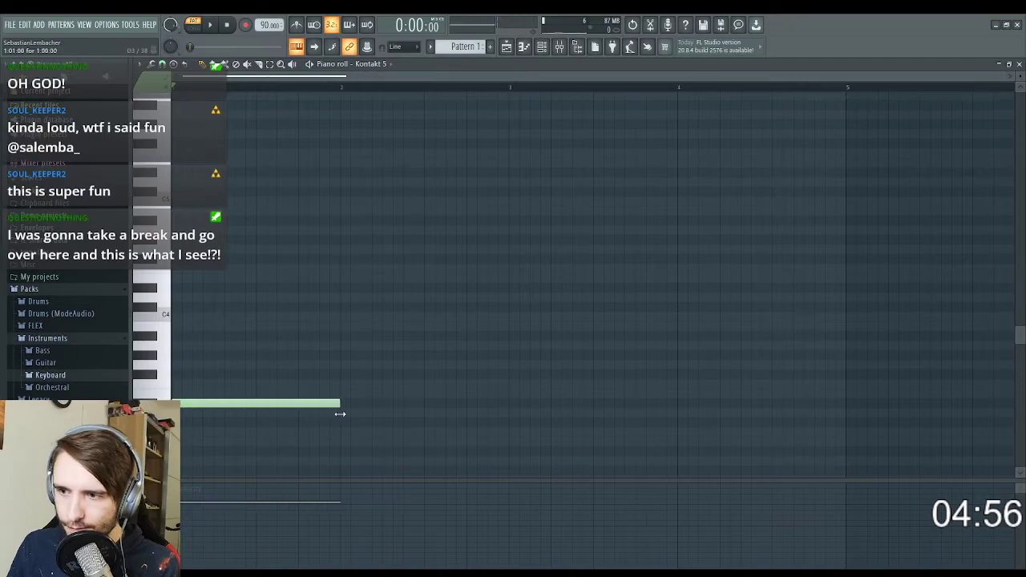
click(193, 373)
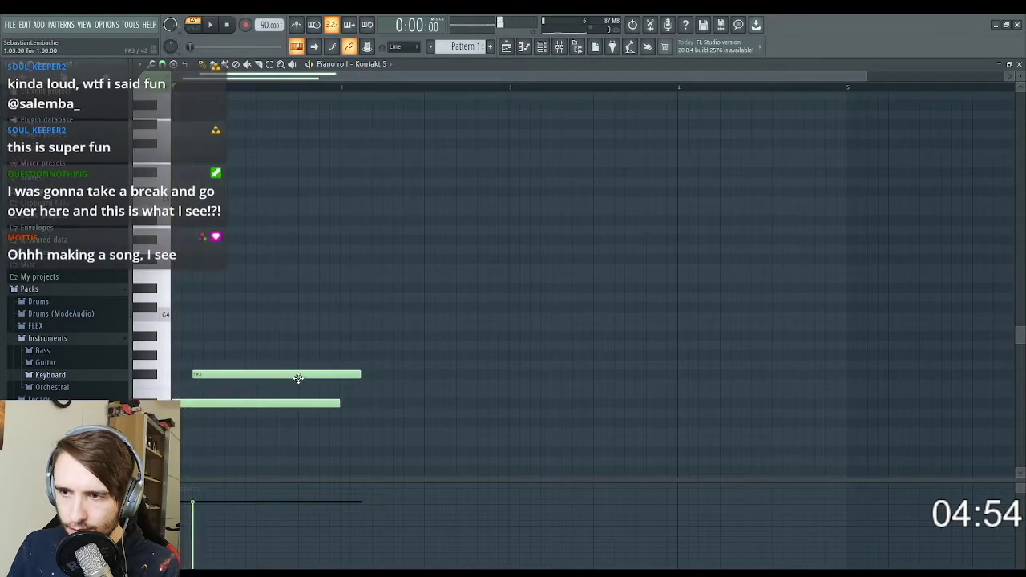
drag(298, 373, 298, 357)
drag(362, 356, 341, 356)
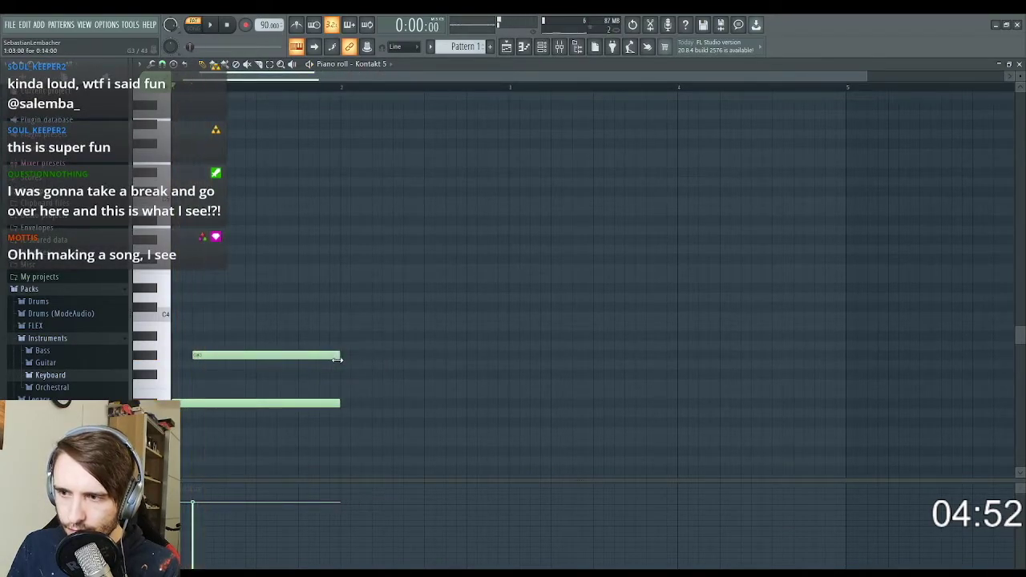
click(229, 308)
drag(229, 309, 236, 332)
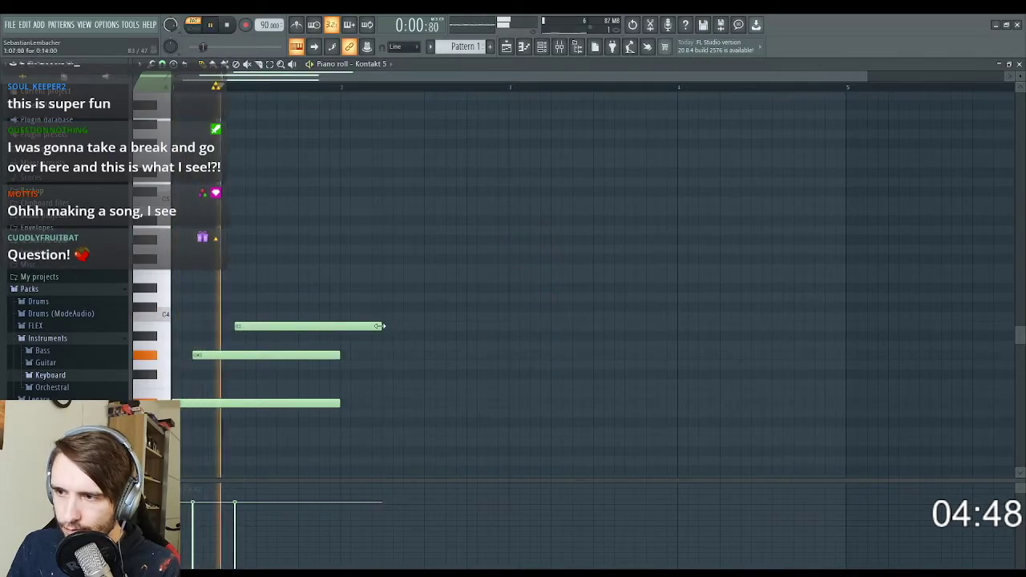
drag(380, 328, 342, 332)
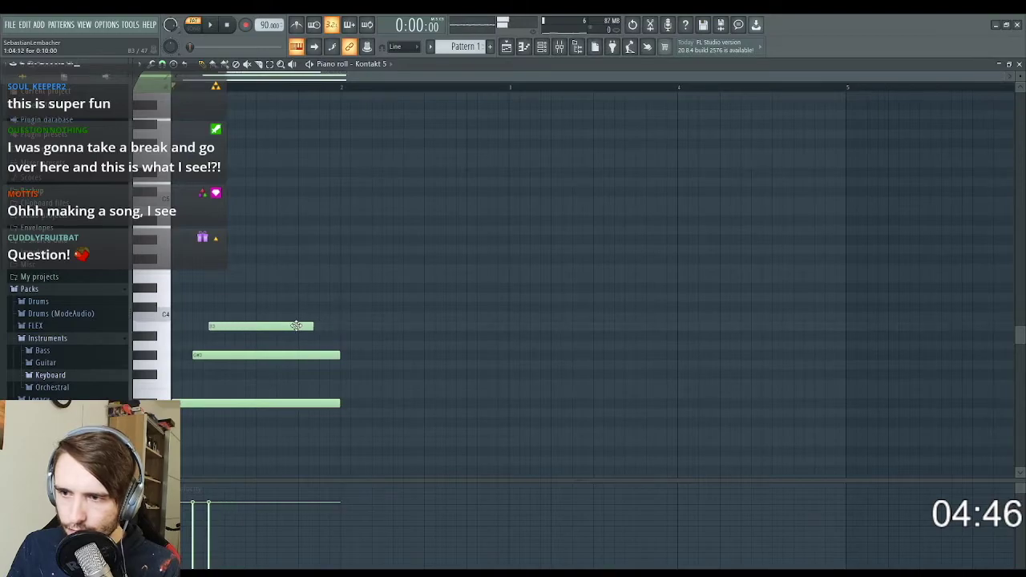
drag(246, 287, 237, 287)
key(space)
drag(353, 288, 340, 291)
key(space)
- Delete the misplaced upper chord note and audition the chord
scroll(246, 238, up, 3)
drag(241, 239, 240, 153)
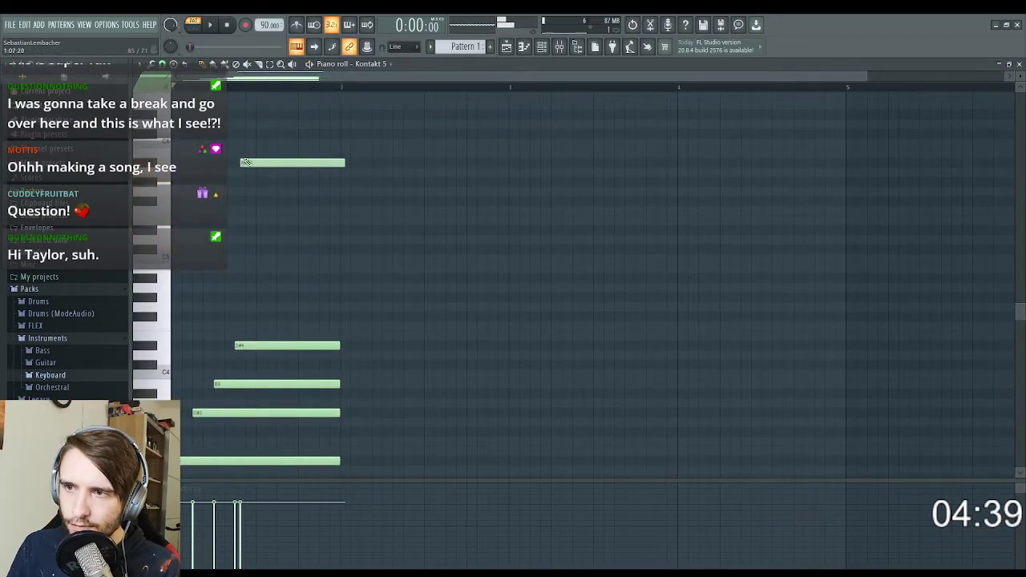
right_click(241, 159)
scroll(270, 248, up, 4)
key(space)
scroll(257, 217, up, 2)
key(space)
- Add two higher melody notes after the chord, shortening the second one
click(256, 231)
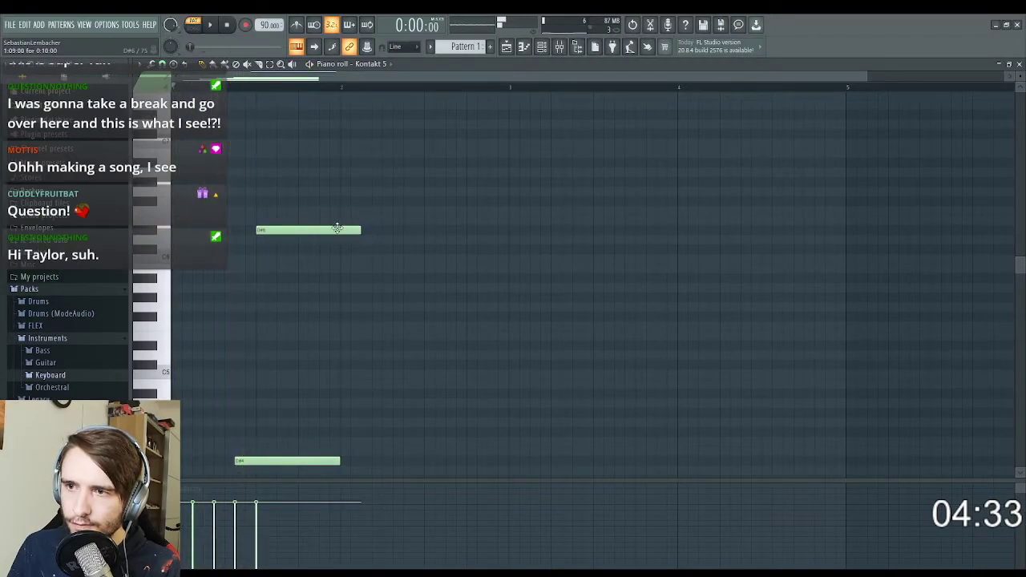
key(space)
scroll(367, 200, up, 4)
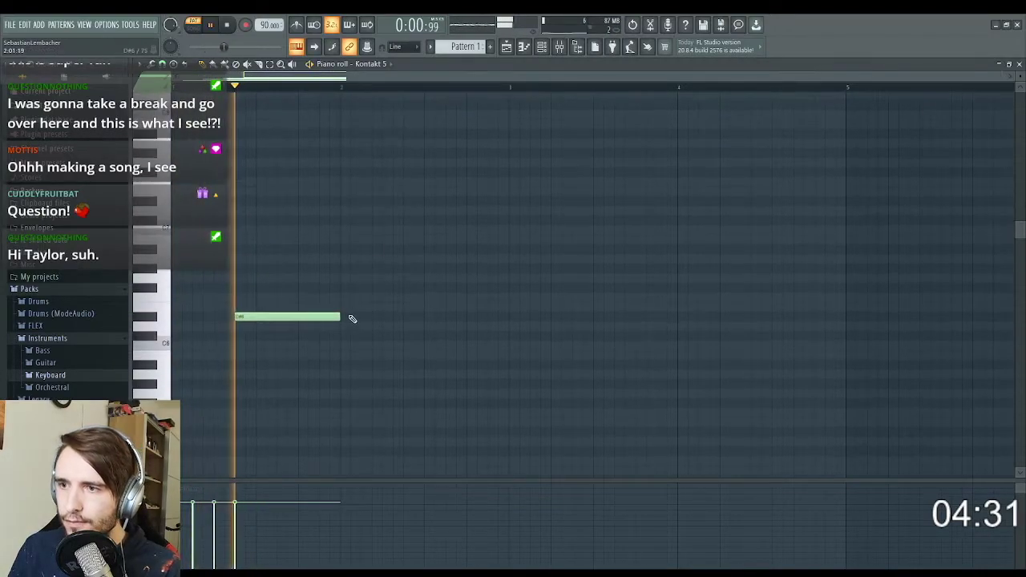
scroll(357, 286, down, 1)
key(space)
click(297, 258)
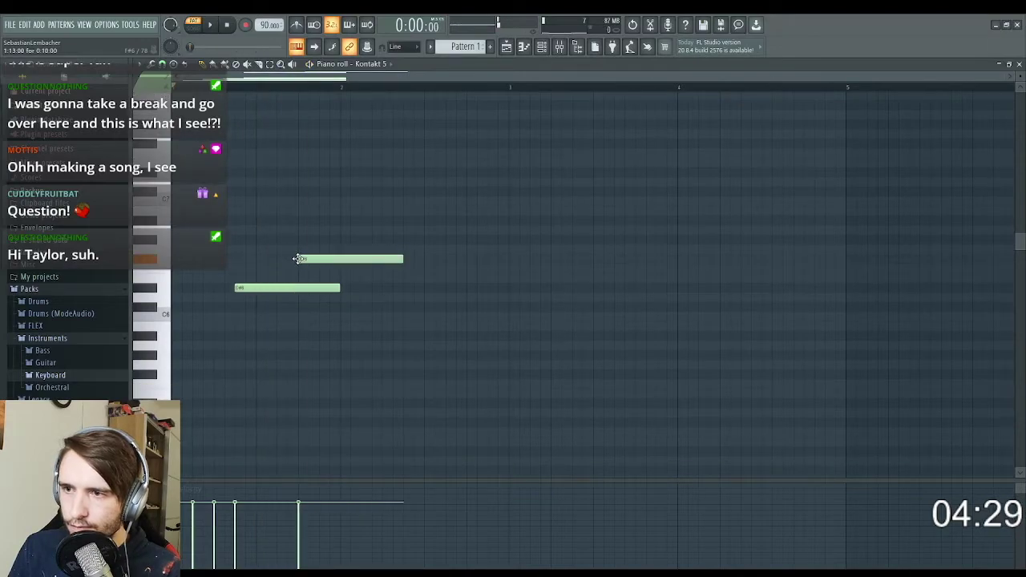
key(space)
drag(403, 258, 340, 258)
key(space)
scroll(232, 305, up, 1)
- Add a lower melody line: a note at bar start and one stretched to end with the chord
drag(185, 335, 164, 357)
key(space)
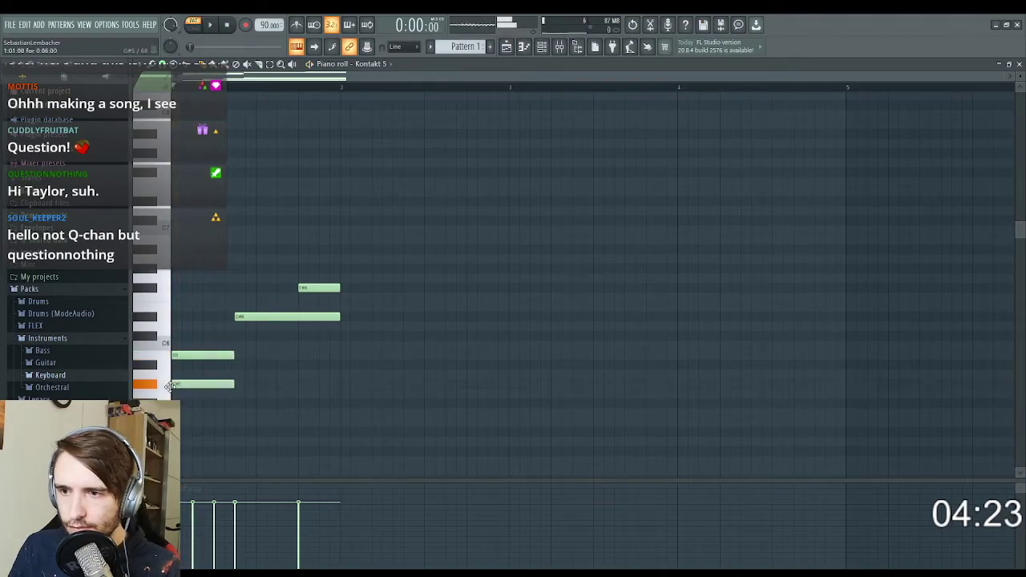
scroll(201, 309, down, 2)
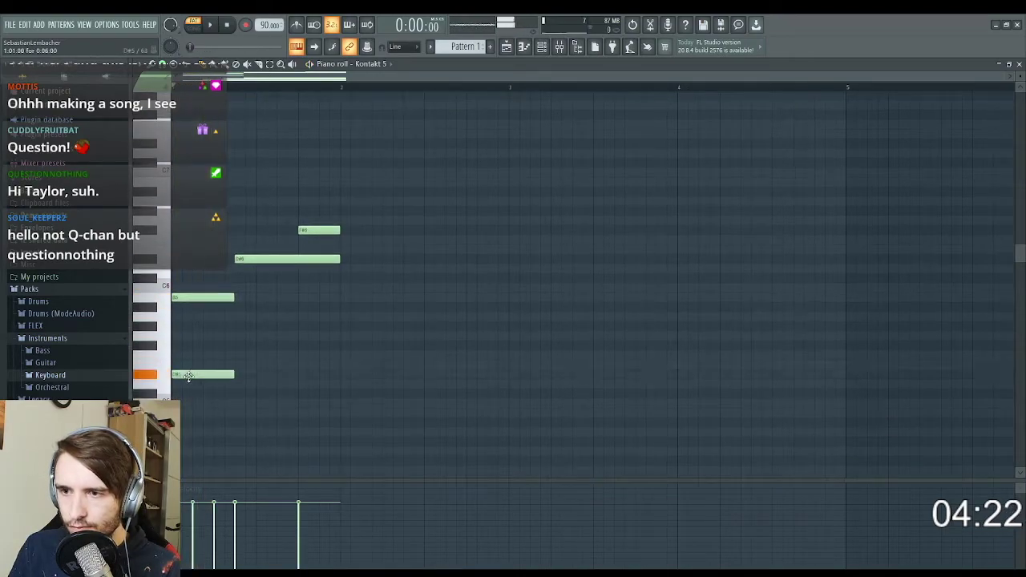
key(space)
key(space)
click(231, 345)
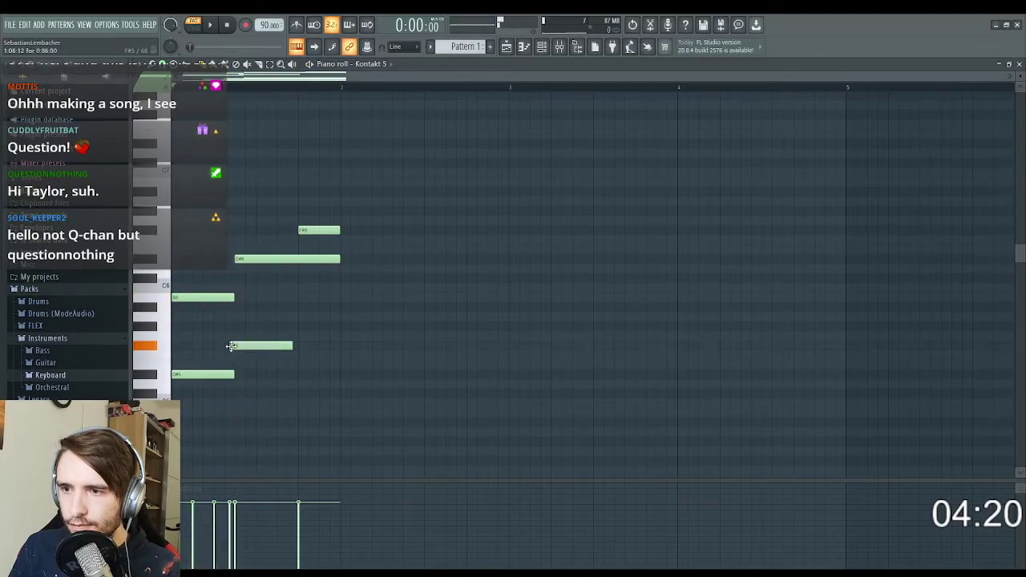
drag(233, 336, 234, 326)
key(space)
drag(297, 326, 340, 327)
key(space)
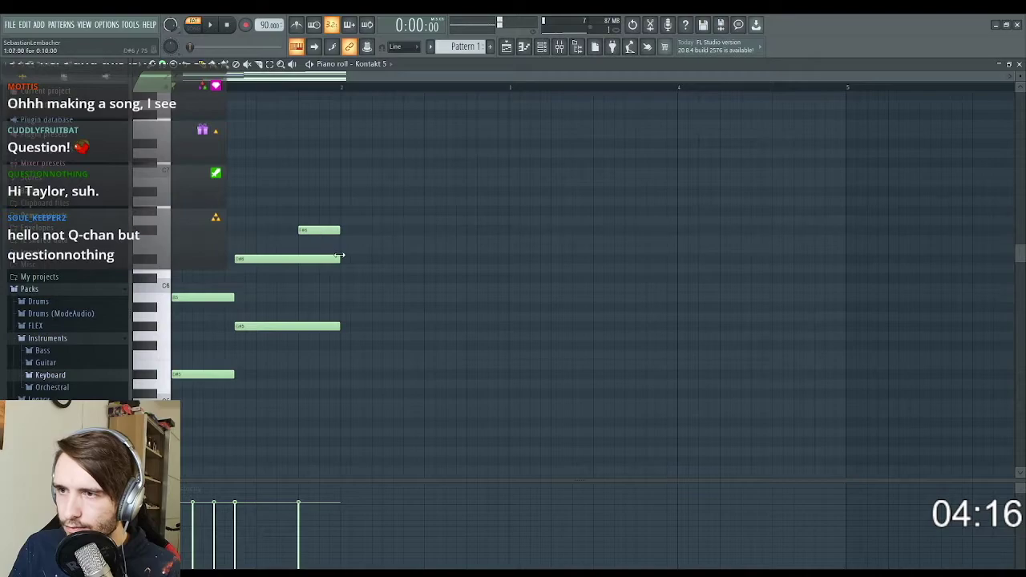
scroll(345, 263, down, 1)
drag(339, 277, 343, 277)
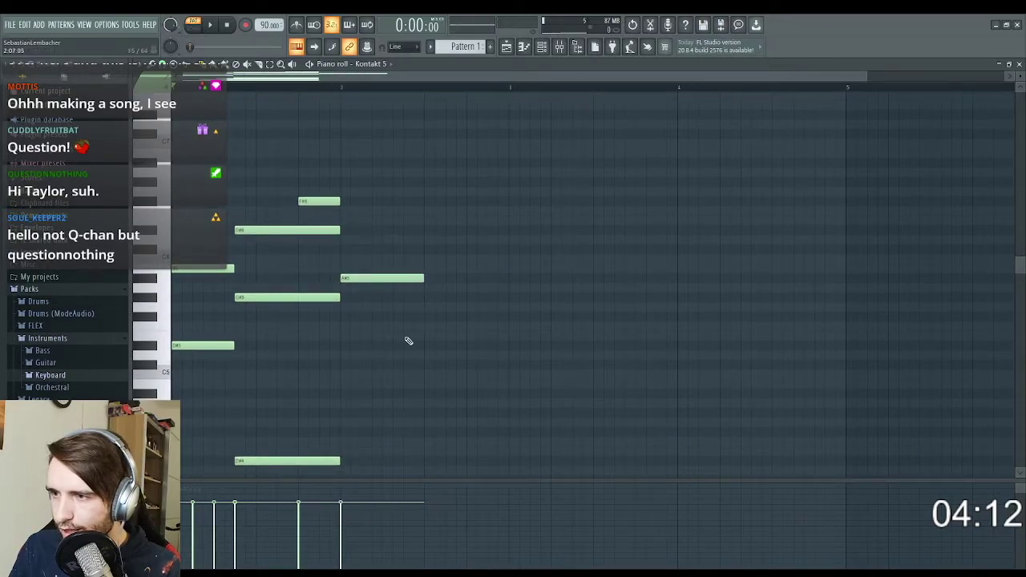
scroll(409, 340, down, 7)
- Draw a long bass note for the second chord and play it back
key(space)
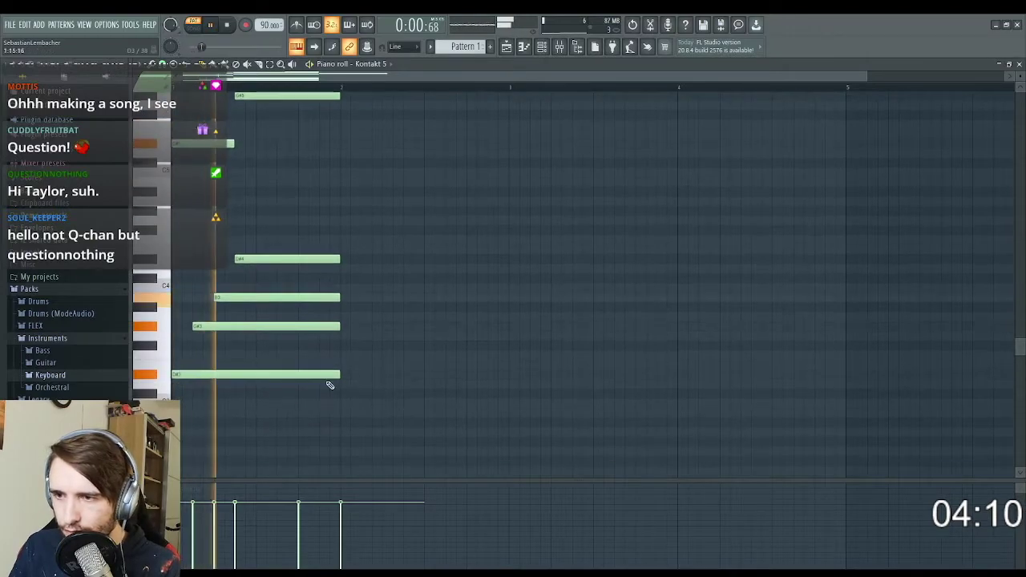
key(space)
mouse_move(346, 403)
mouse_down()
mouse_move(346, 414)
mouse_move(358, 383)
mouse_move(350, 354)
mouse_move(353, 370)
mouse_up()
key(space)
key(space)
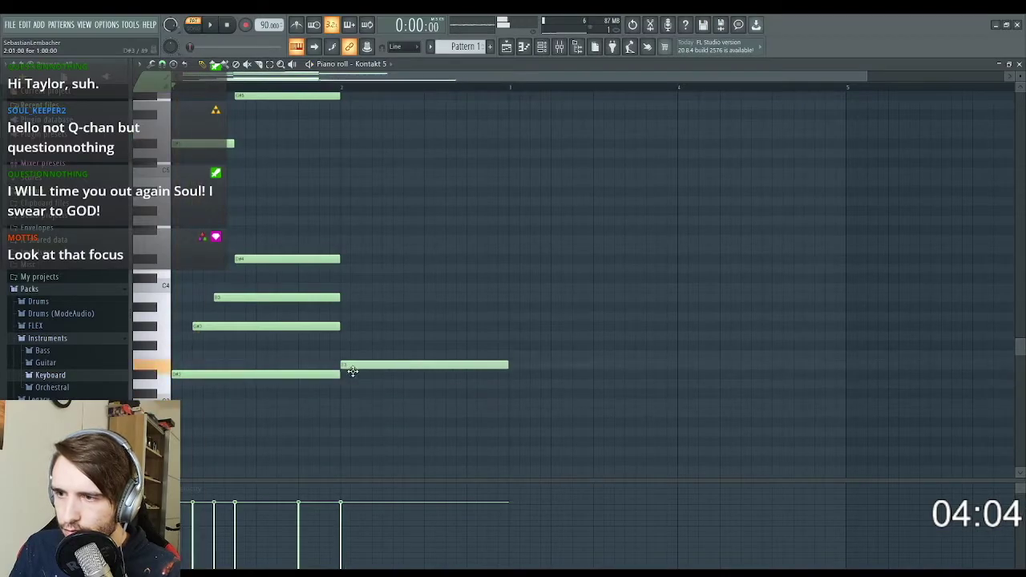
key(space)
scroll(347, 353, up, 1)
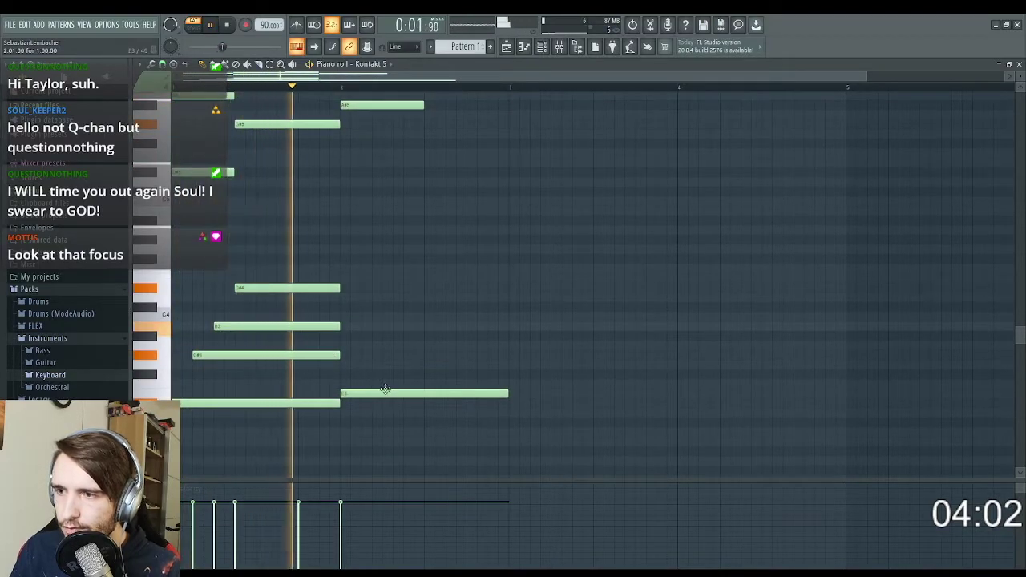
key(space)
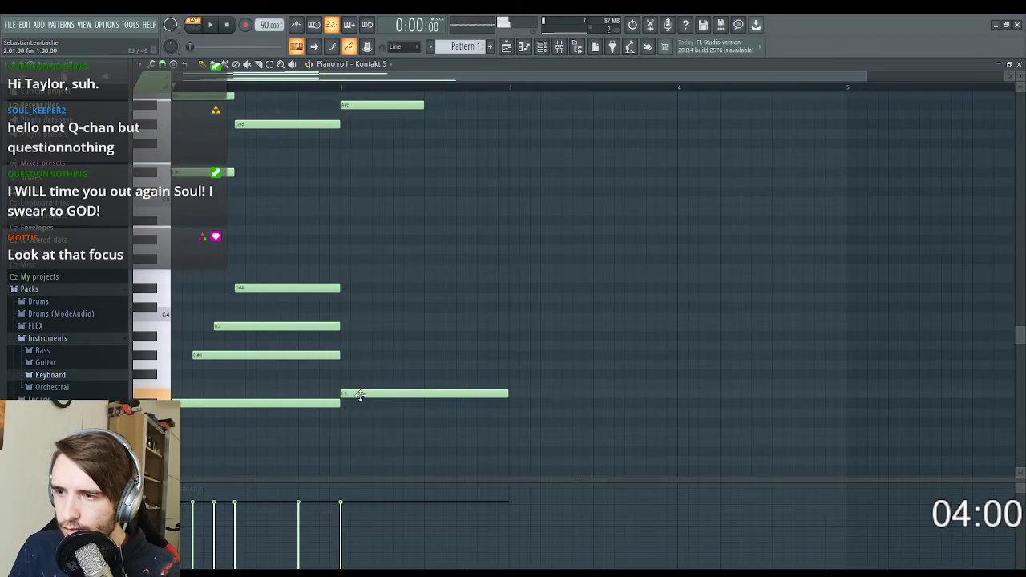
- Raise that note and add three more notes above it to complete the second chord
drag(360, 395, 360, 376)
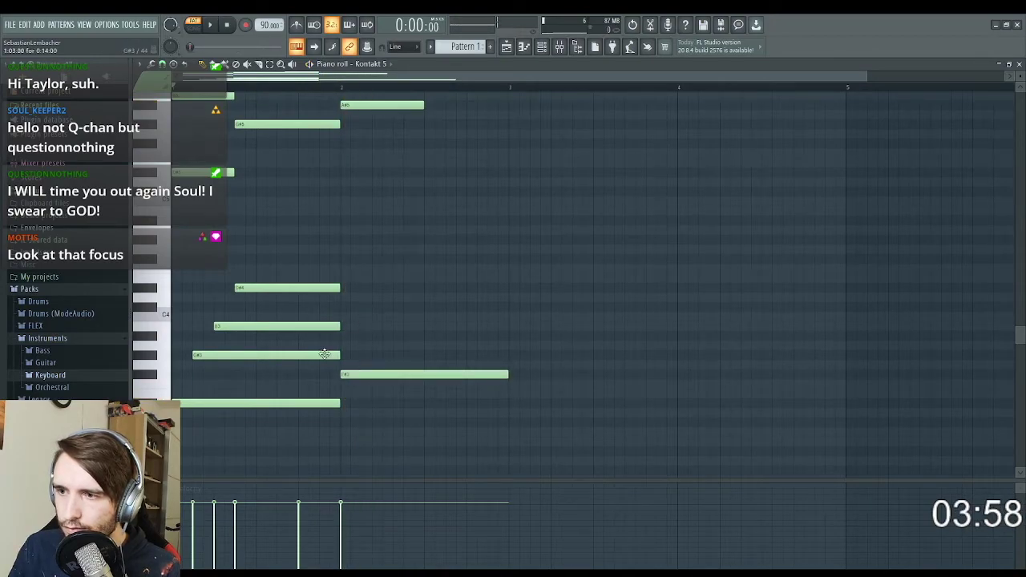
drag(382, 334, 361, 309)
drag(366, 270, 384, 259)
click(406, 222)
key(space)
scroll(409, 240, up, 6)
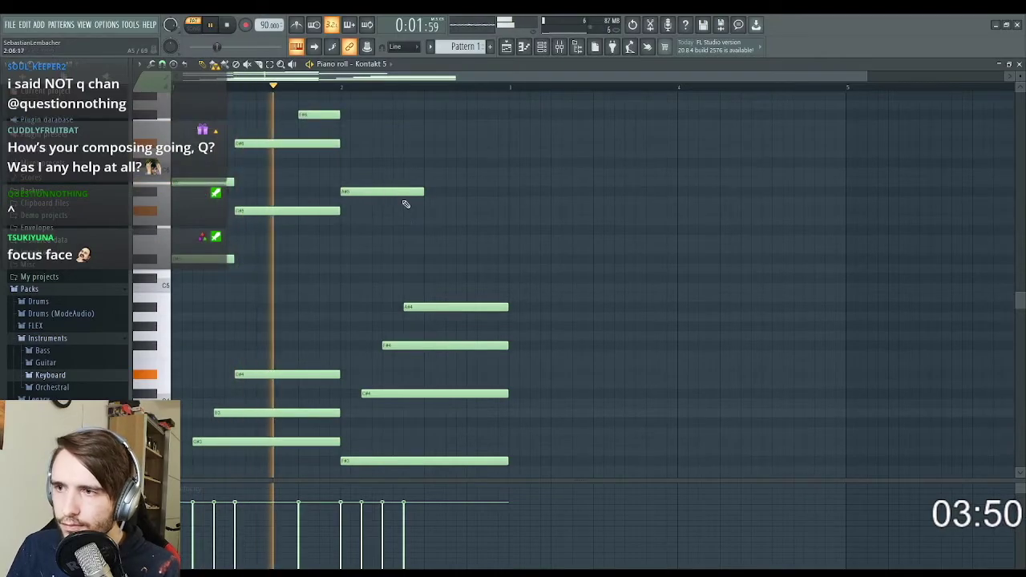
key(space)
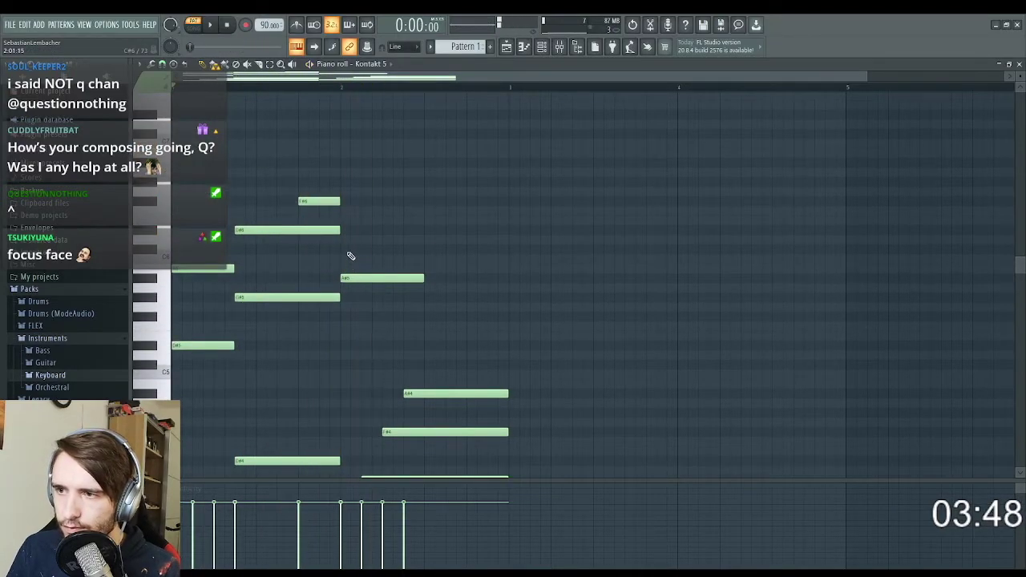
- Move a melody note up several keys and listen to the result
drag(342, 235, 341, 159)
key(space)
scroll(392, 265, down, 3)
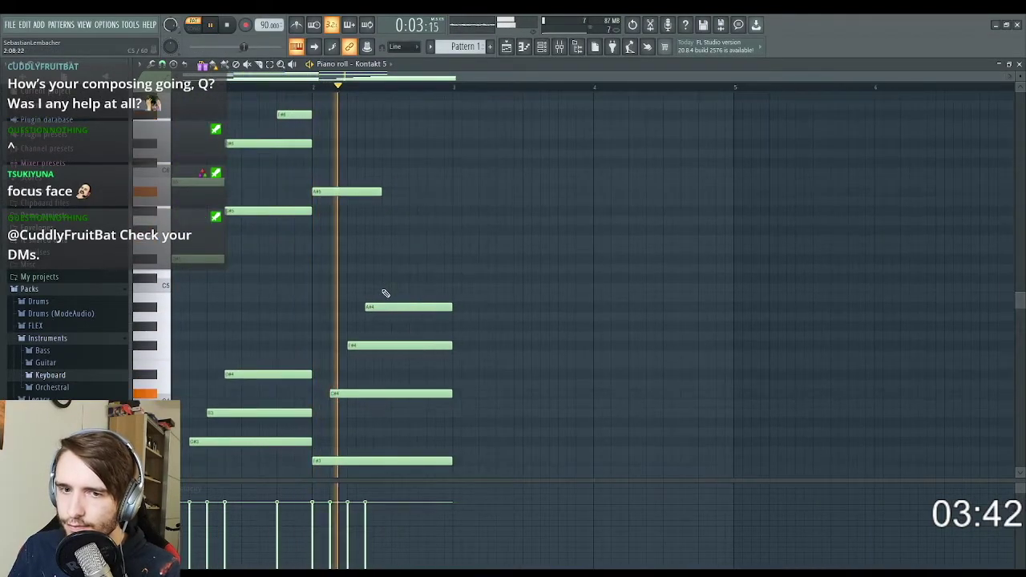
scroll(385, 293, down, 1)
scroll(385, 294, up, 3)
- Duplicate the whole phrase to the right with Ctrl+B
key(space)
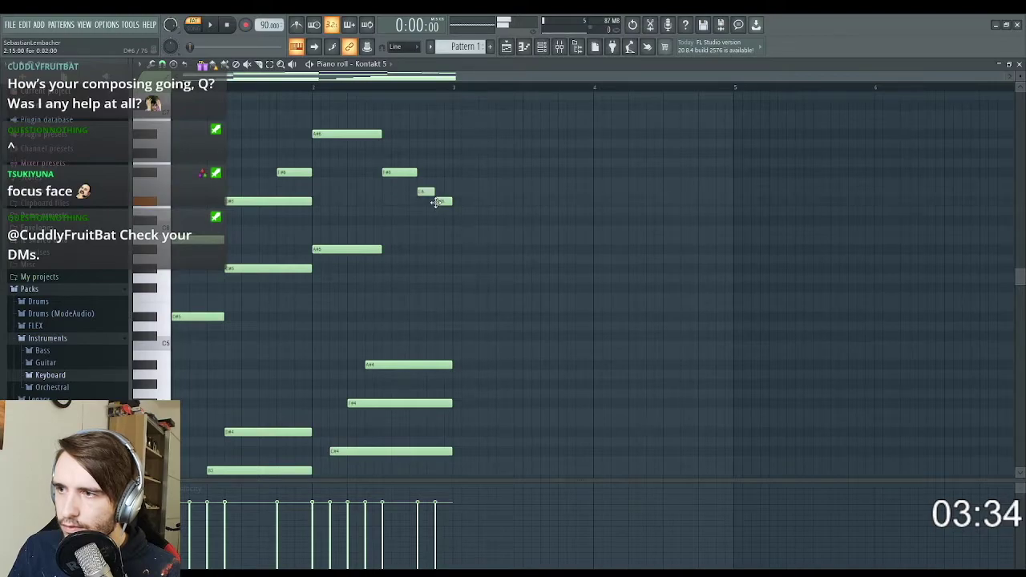
scroll(423, 291, down, 4)
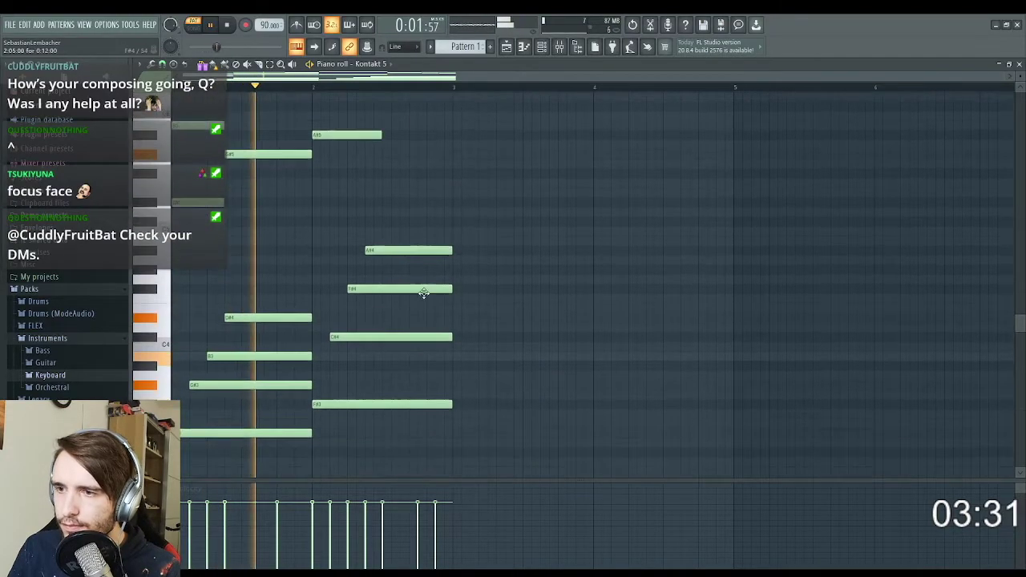
key(ctrl+b)
- Deselect the copies, move the F#5 note slightly earlier and lengthen a short melody note
scroll(480, 400, up, 4)
click(554, 366)
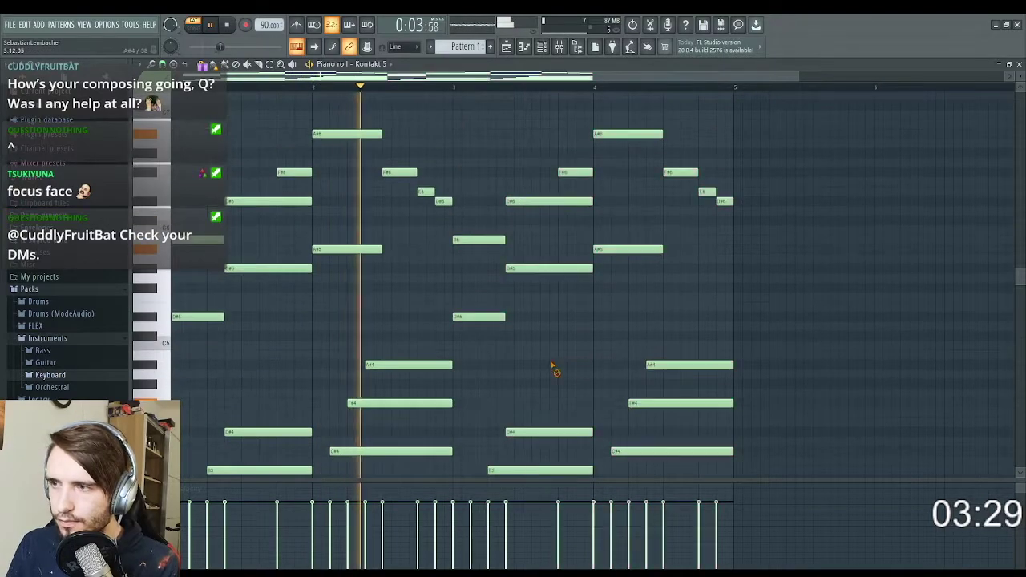
key(space)
drag(401, 172, 447, 201)
key(space)
drag(380, 133, 365, 133)
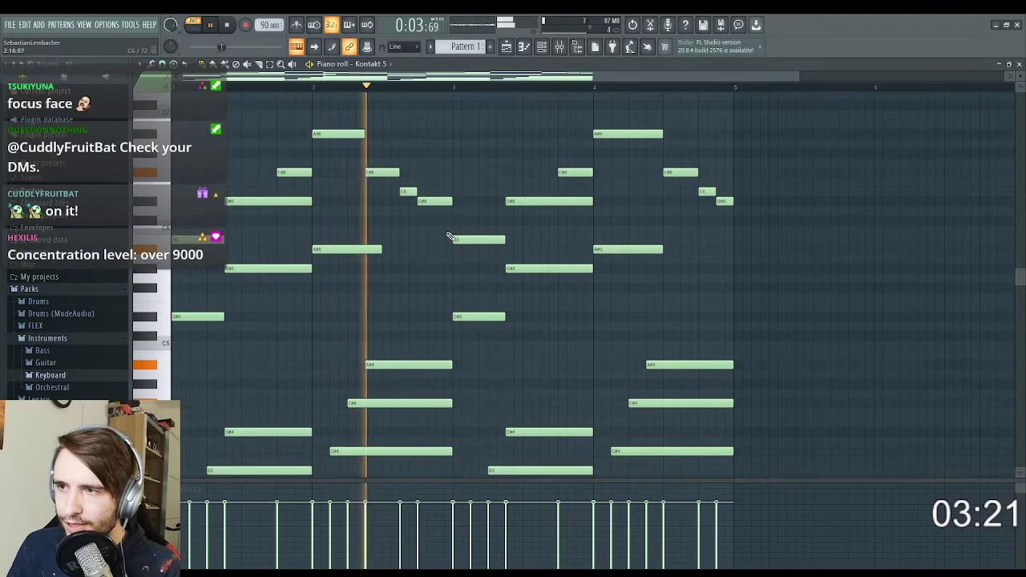
scroll(453, 232, down, 2)
key(space)
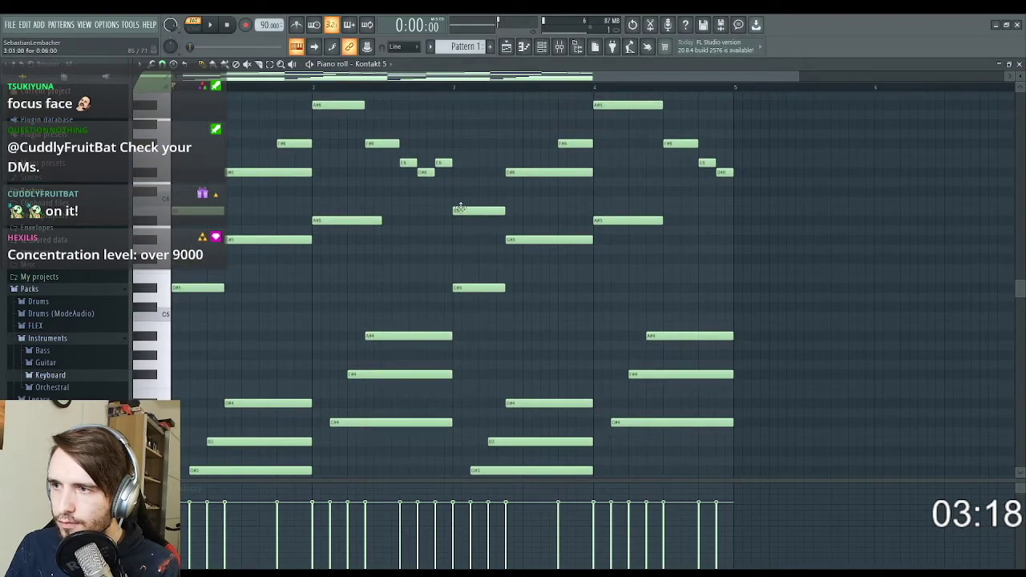
- Halve the bar 3 melody note, trim the last short note and add one just past bar 4
drag(504, 238, 507, 263)
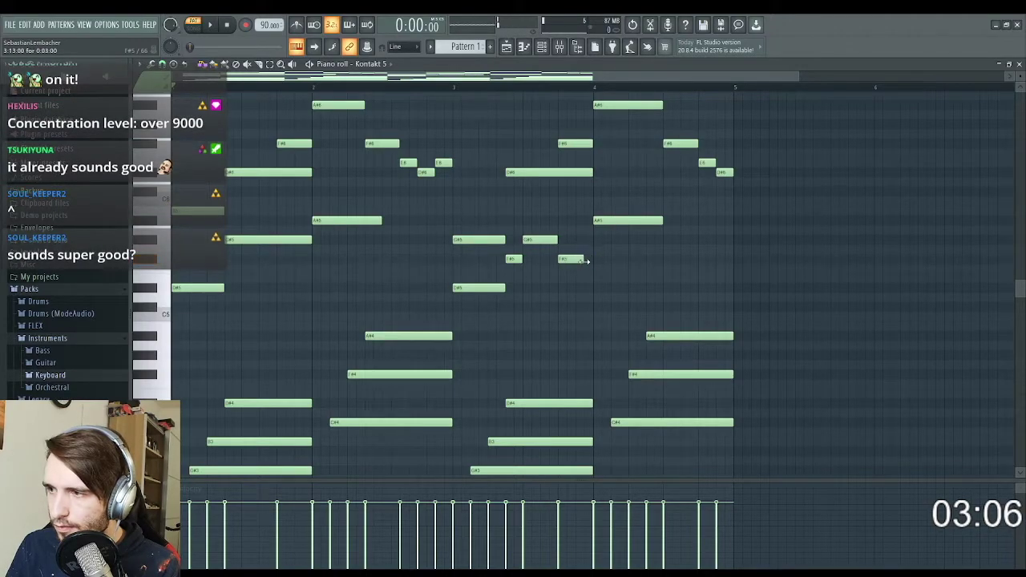
drag(584, 261, 575, 262)
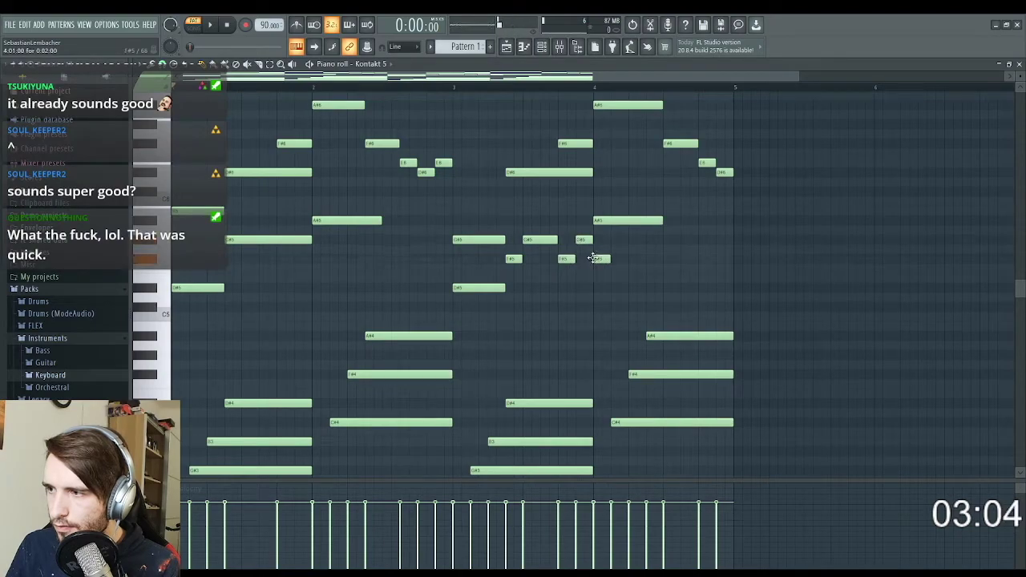
click(597, 258)
scroll(597, 258, up, 2)
- Delete the five high melody notes in bar 4 and the stray note after it
right_click(561, 200)
right_click(625, 249)
right_click(575, 172)
right_click(625, 133)
right_click(681, 172)
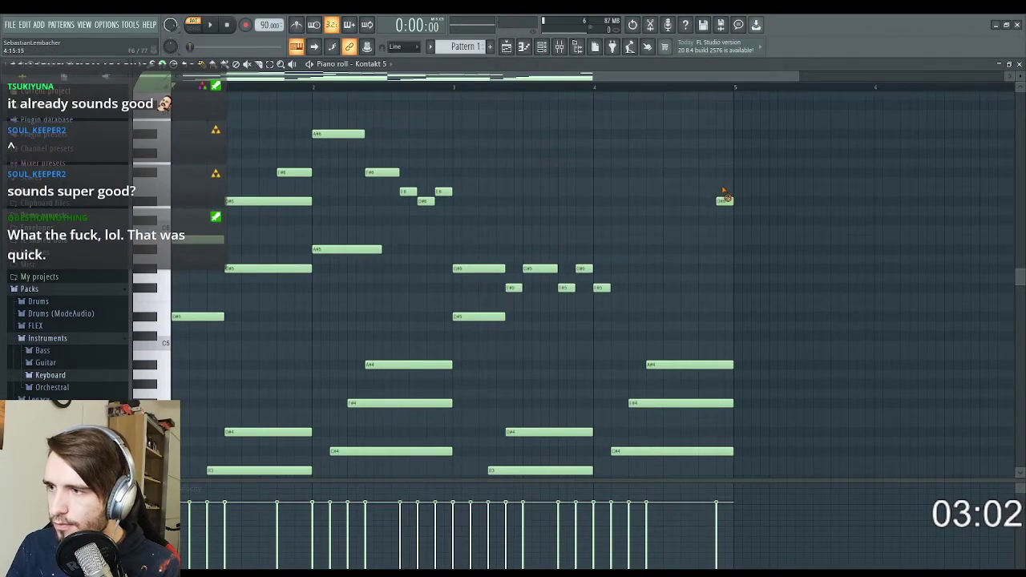
right_click(723, 198)
scroll(607, 338, down, 6)
key(space)
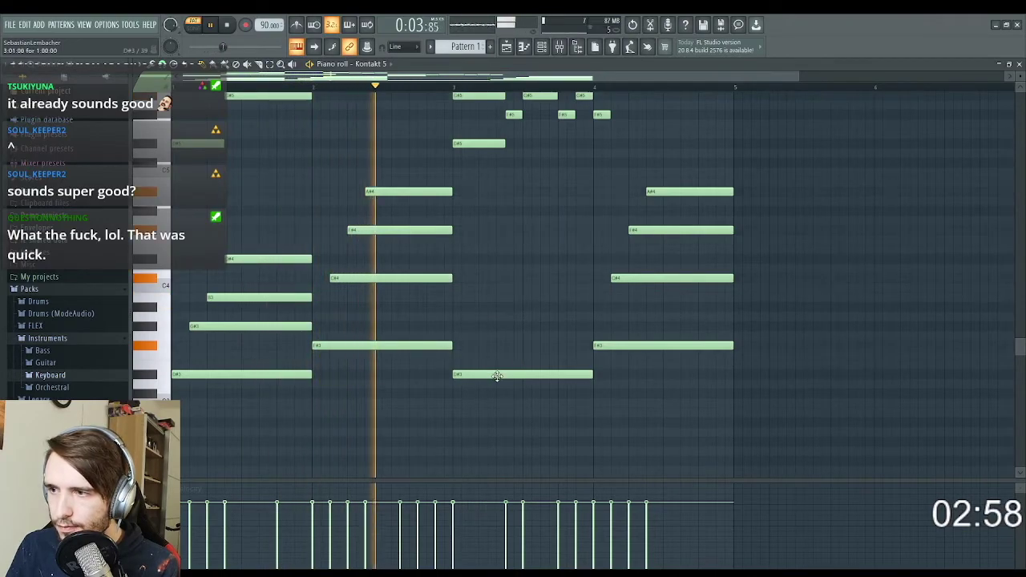
key(space)
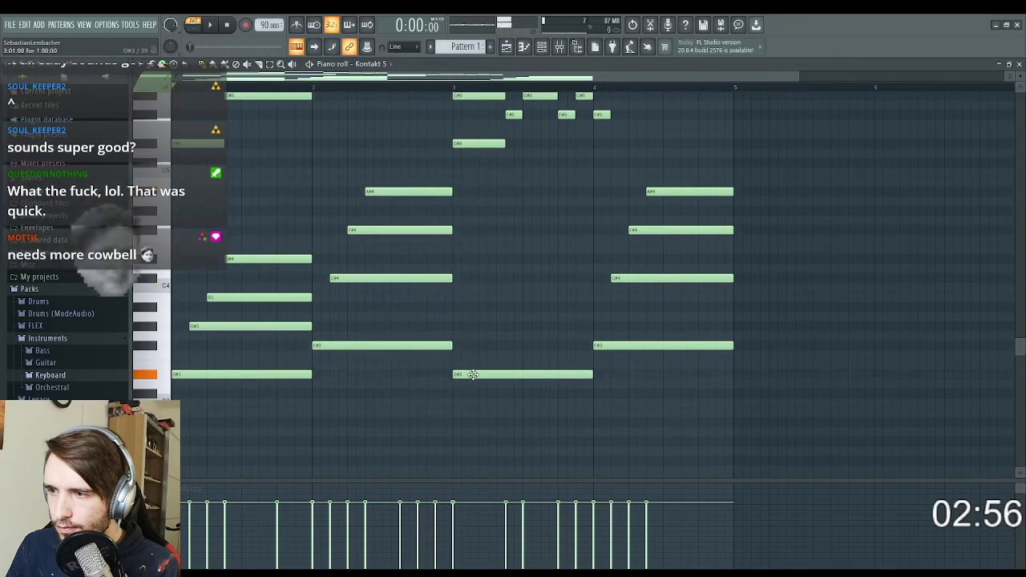
- Raise the bar 3 bass note one step, add a new chord note, and play from bar 3
drag(473, 375, 471, 362)
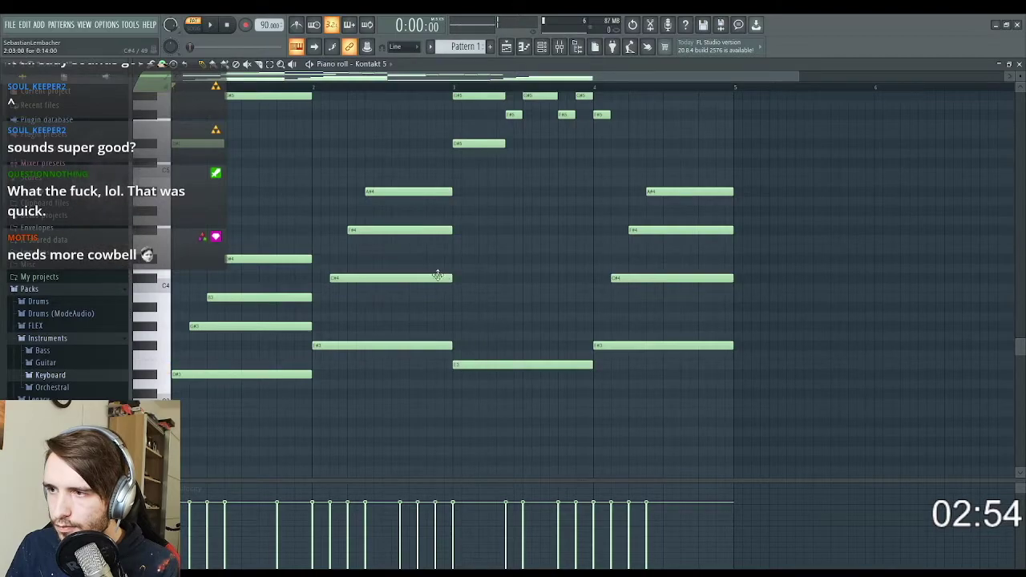
mouse_move(490, 274)
mouse_down()
mouse_move(472, 242)
mouse_move(487, 200)
mouse_up()
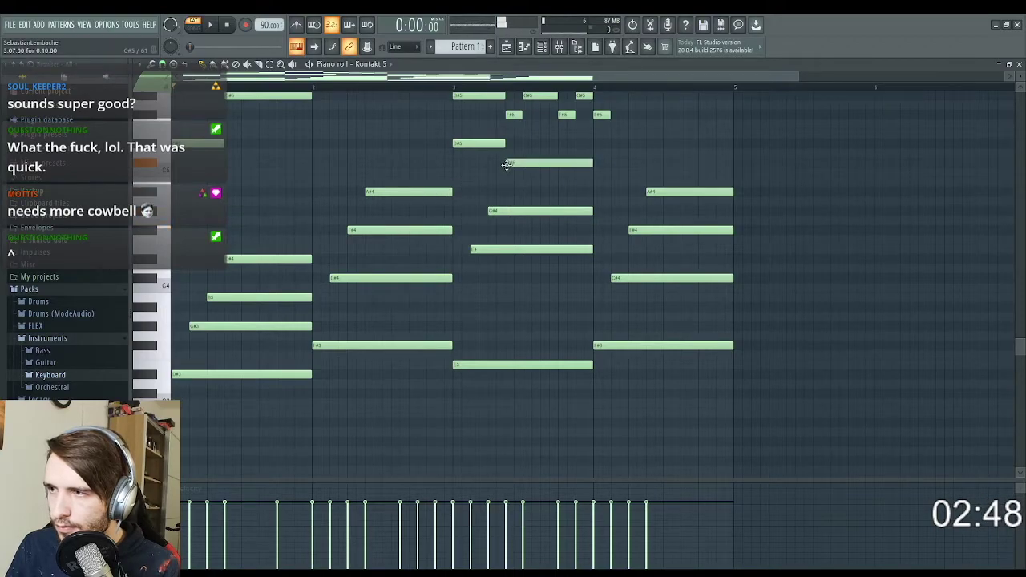
key(space)
scroll(505, 164, up, 3)
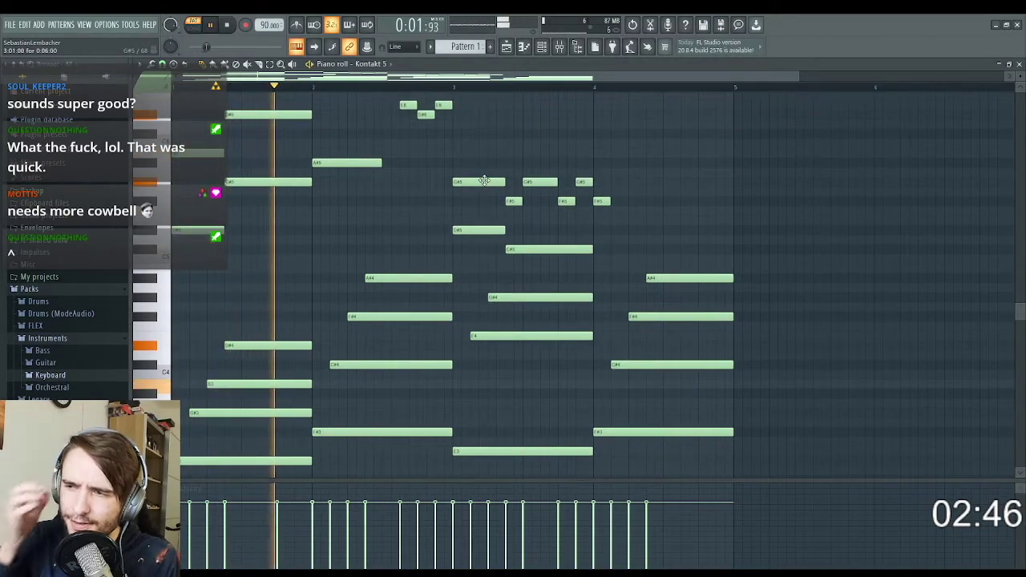
scroll(615, 218, up, 1)
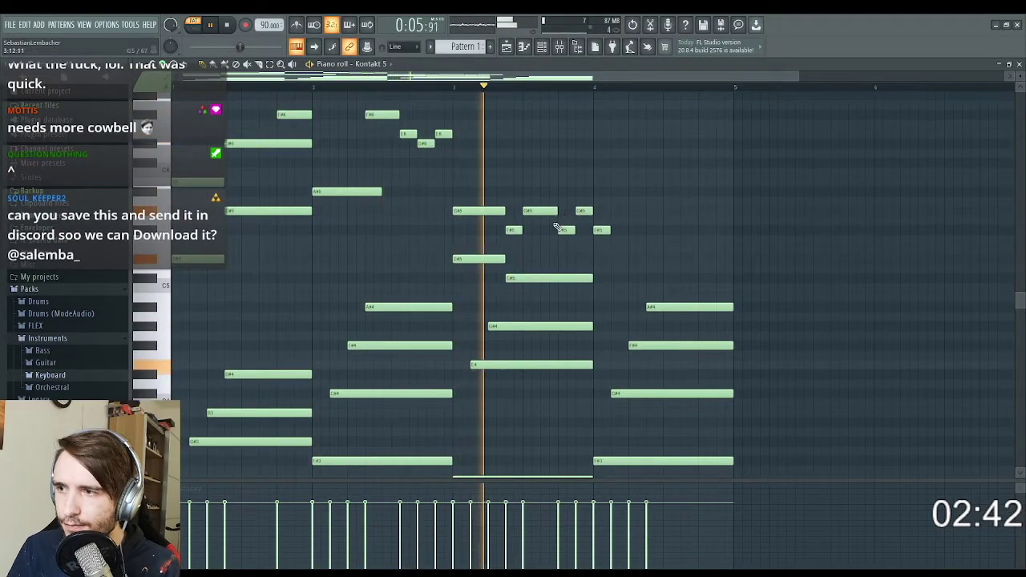
scroll(600, 291, up, 1)
key(space)
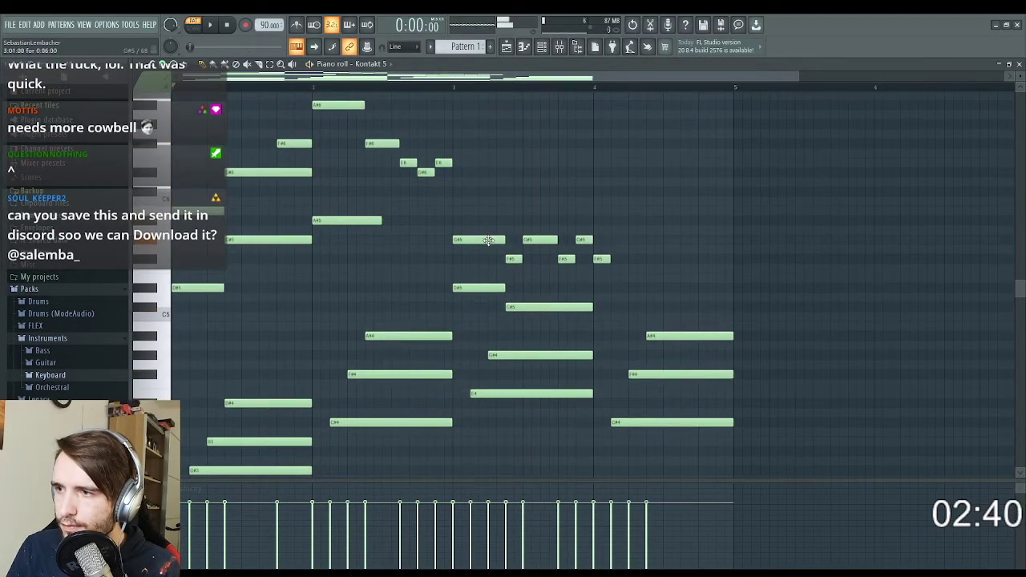
click(451, 86)
key(space)
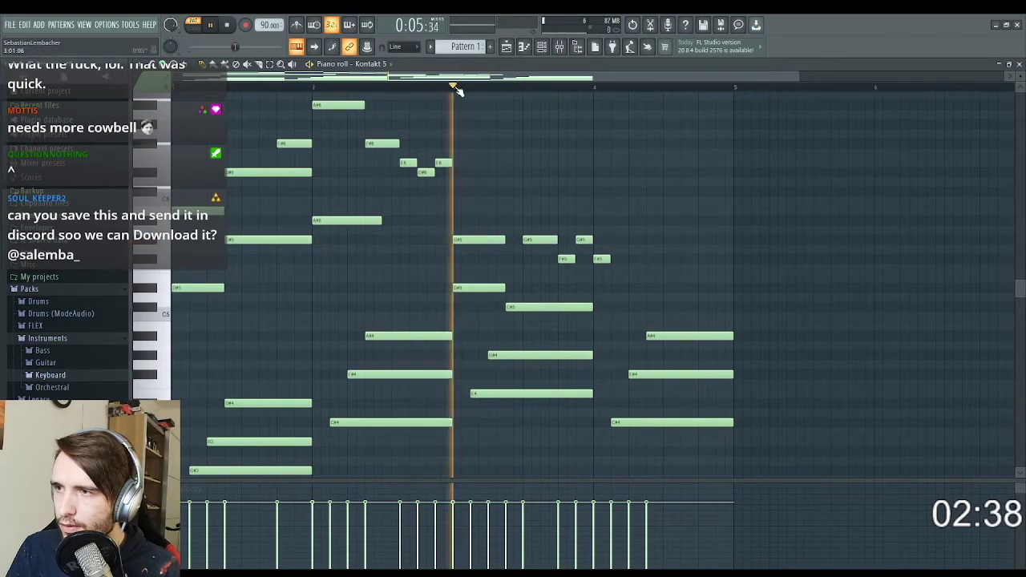
- Play from bar 3, then add and remove a trial short note in bar 4
key(space)
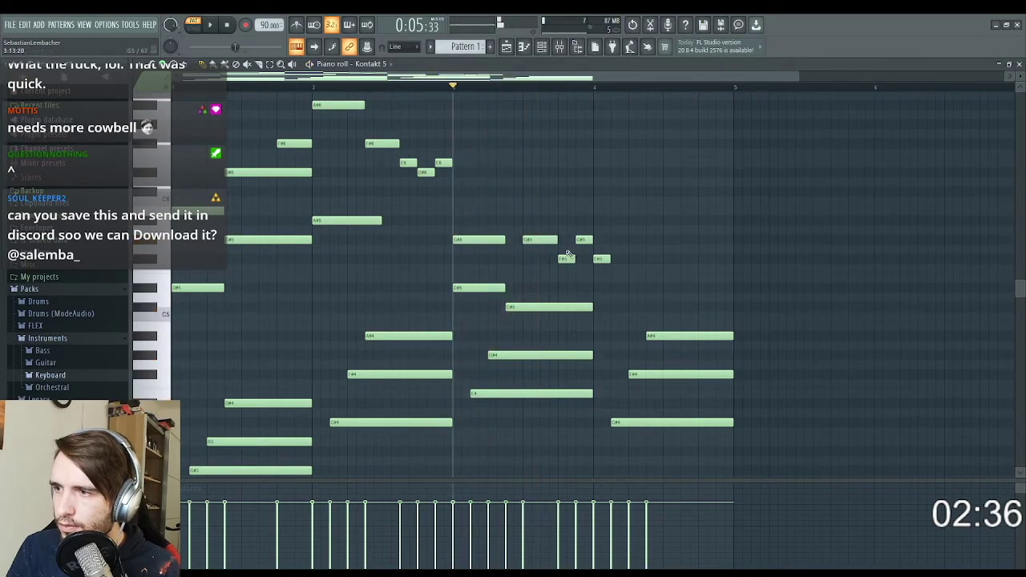
scroll(609, 240, down, 3)
key(space)
scroll(662, 305, down, 1)
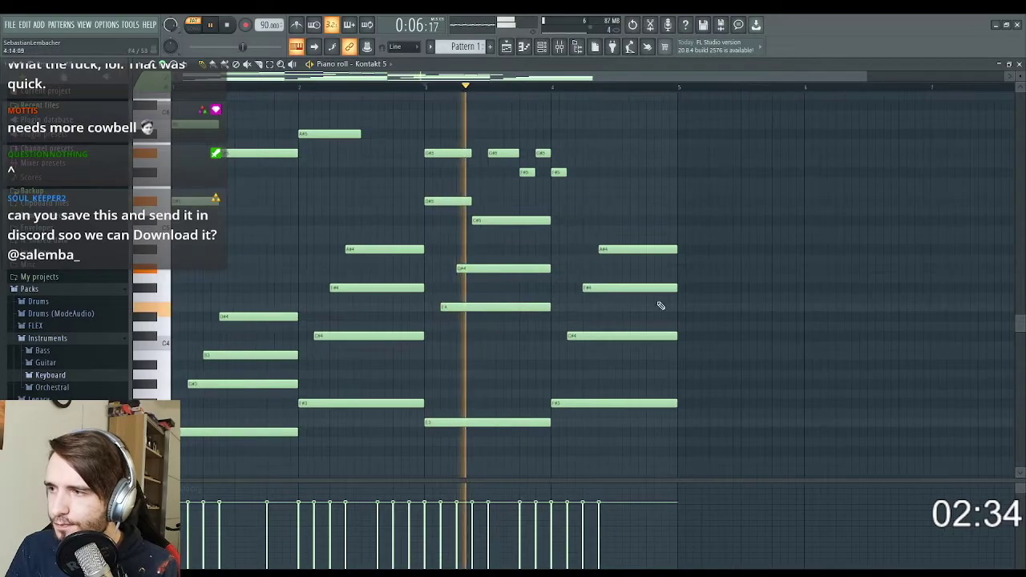
key(space)
click(599, 410)
right_click(617, 413)
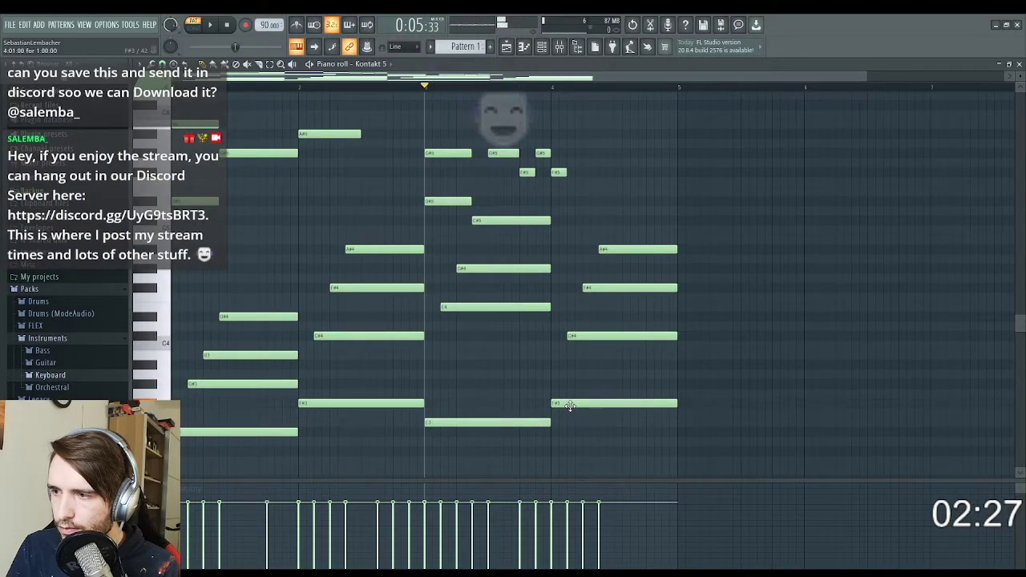
- Add an A#3 note, move B3 up to C#4, and add another bar 4 chord note
click(615, 365)
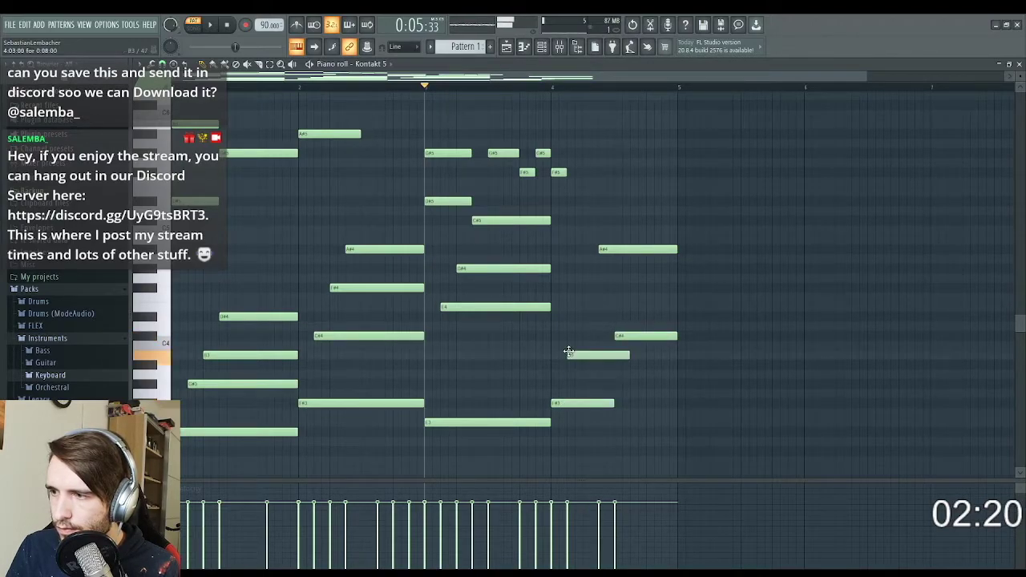
drag(568, 342, 568, 336)
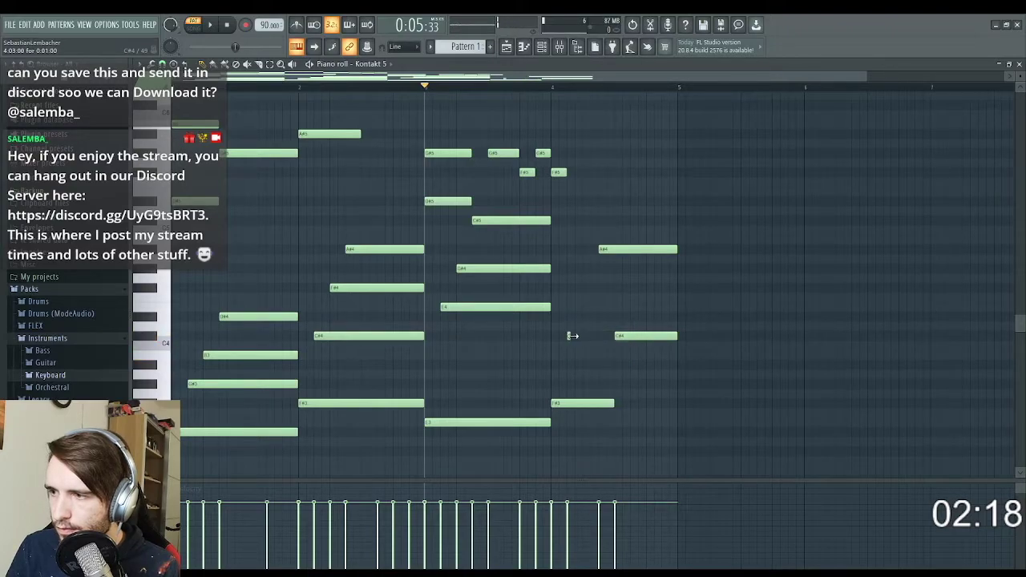
click(585, 287)
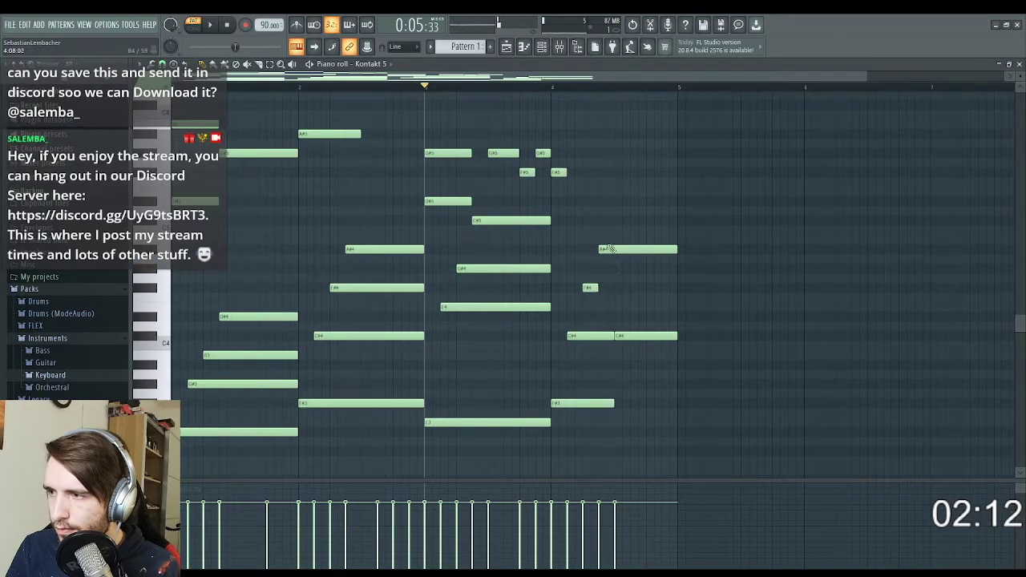
scroll(601, 255, up, 2)
key(space)
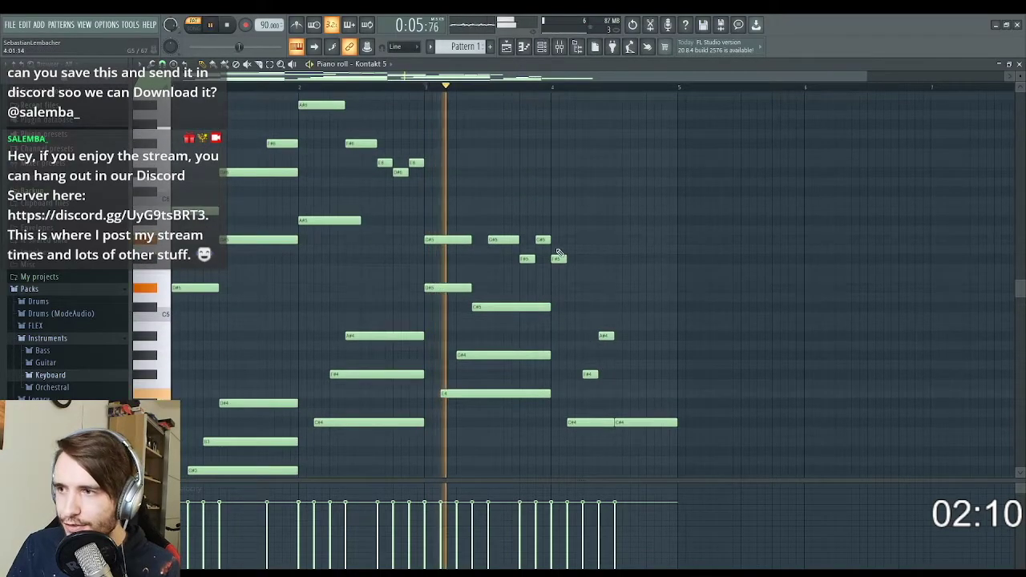
scroll(518, 297, up, 1)
scroll(543, 225, down, 3)
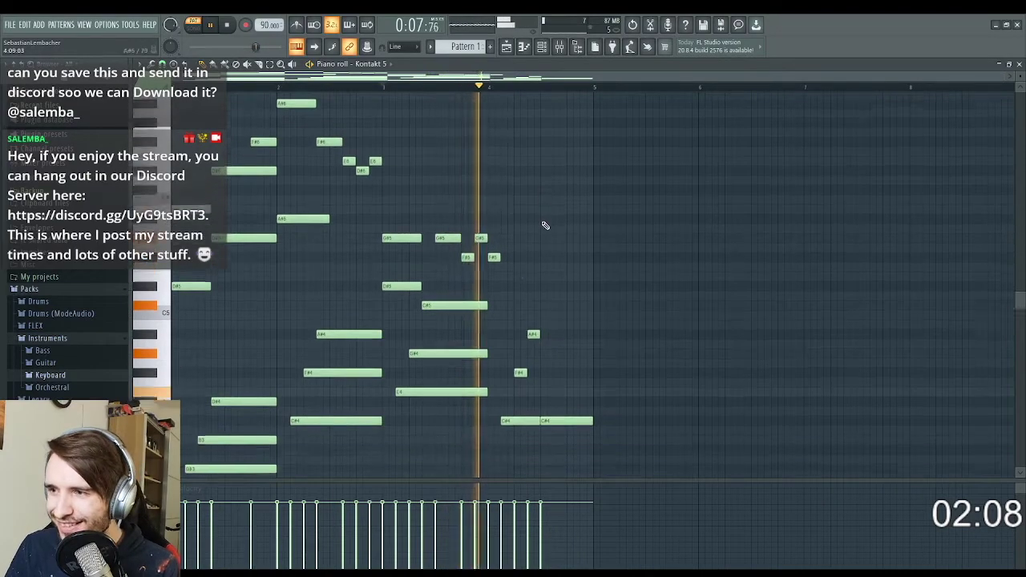
key(space)
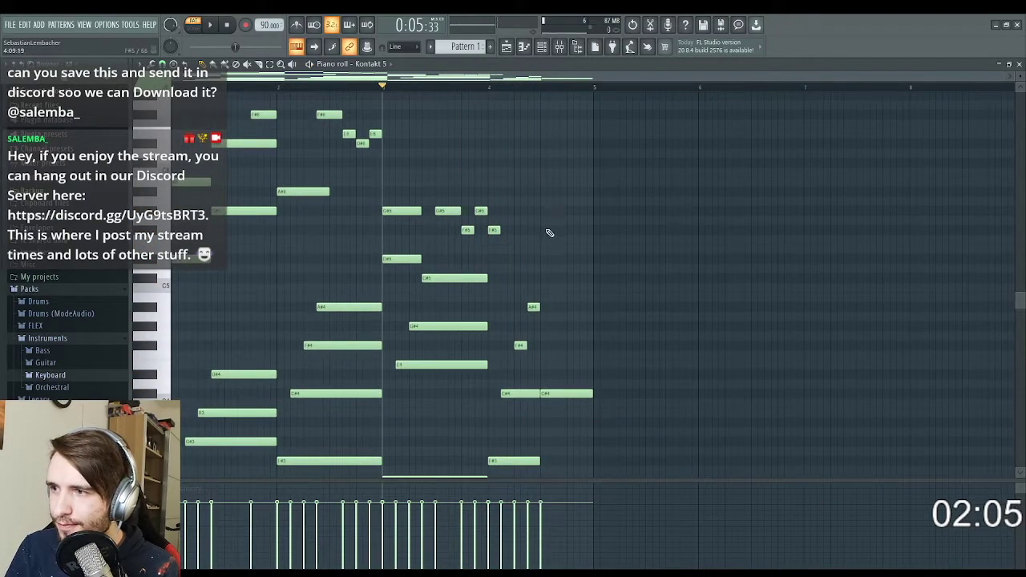
- Play bar 4 again and delete the right-hand C#4 note
scroll(534, 198, up, 3)
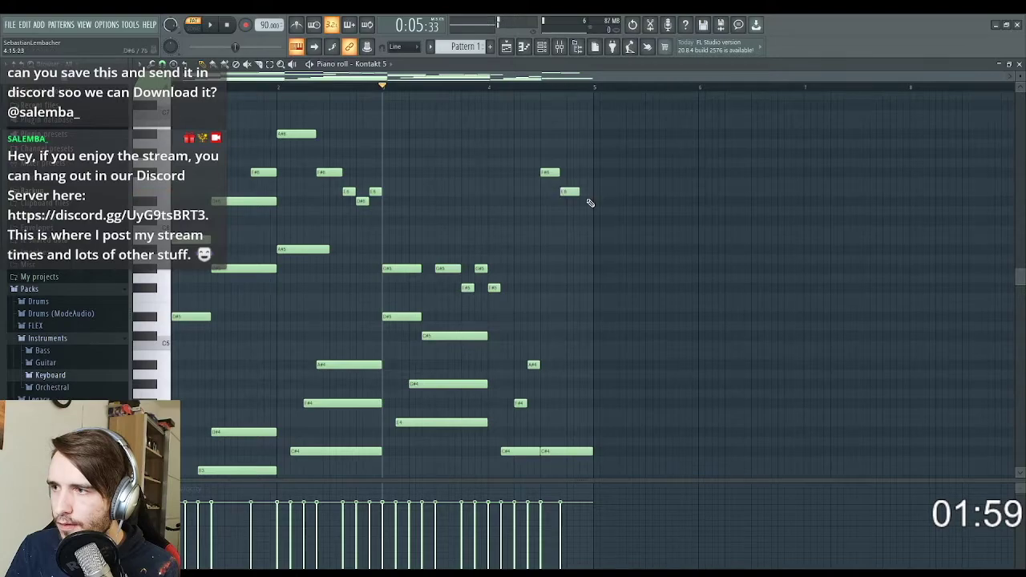
key(space)
scroll(593, 368, down, 4)
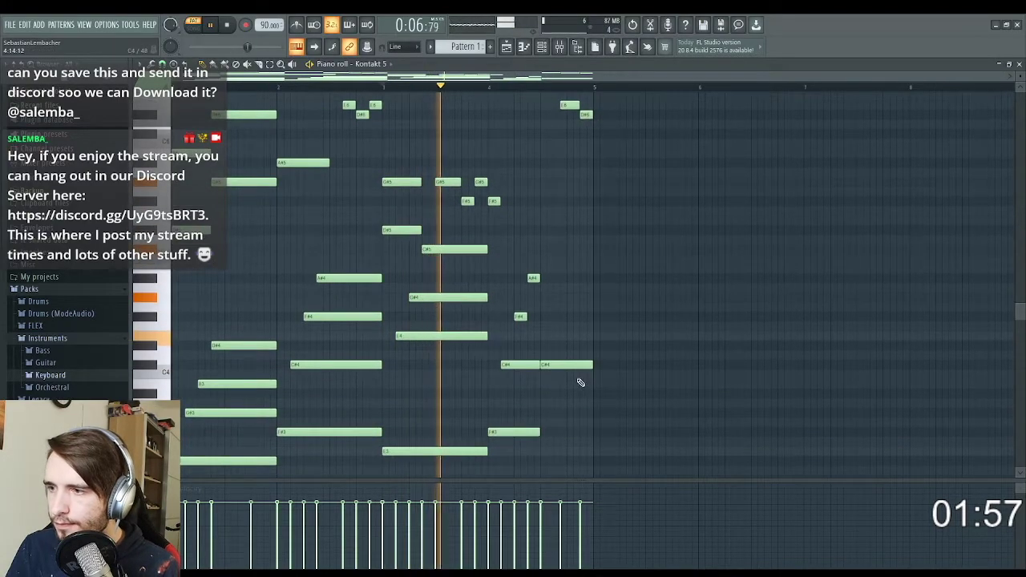
scroll(580, 382, down, 3)
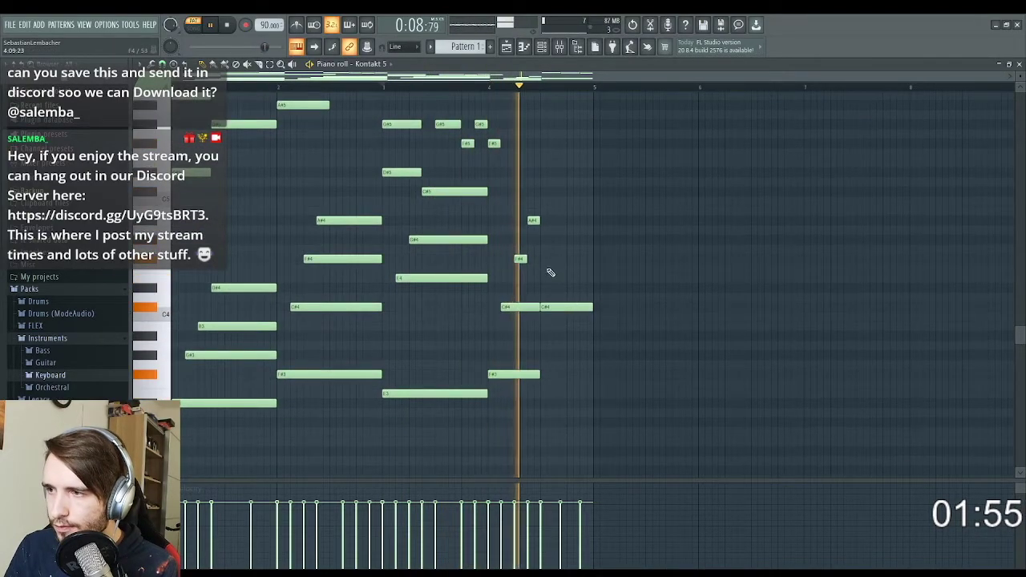
key(space)
right_click(561, 307)
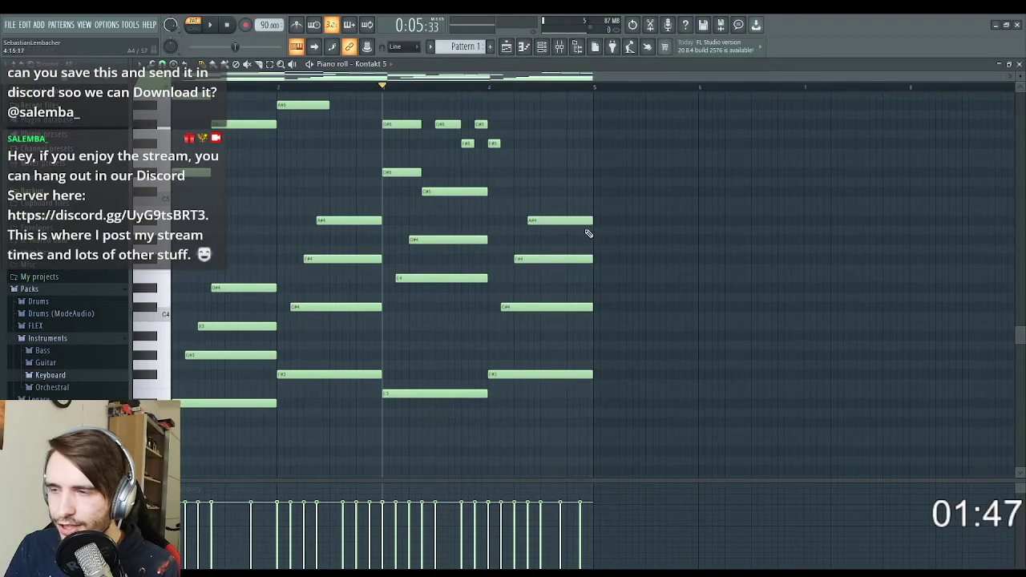
- Play the four-bar phrase through, then Ctrl+B to copy all notes into bars 5–8
scroll(385, 222, up, 5)
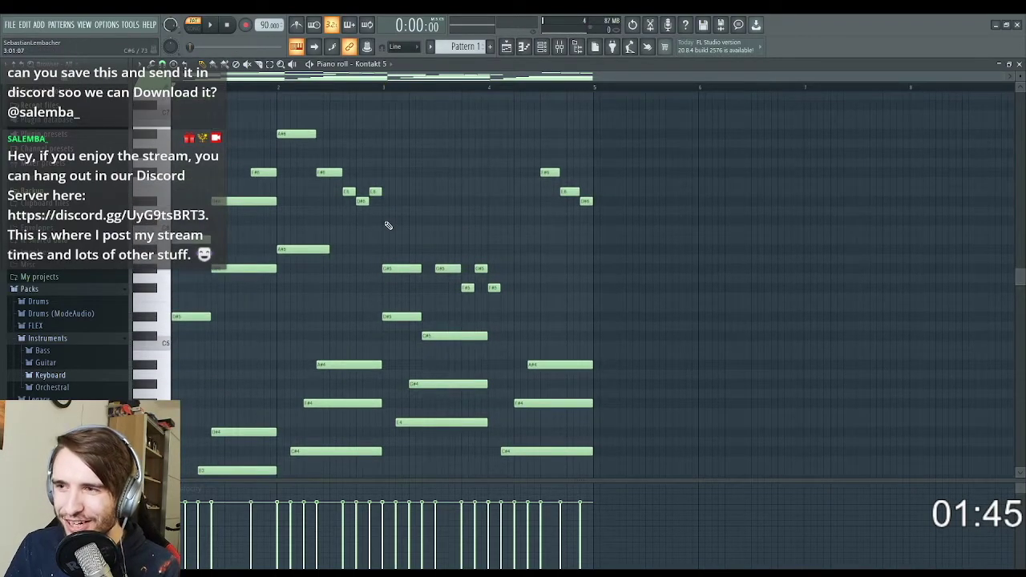
key(space)
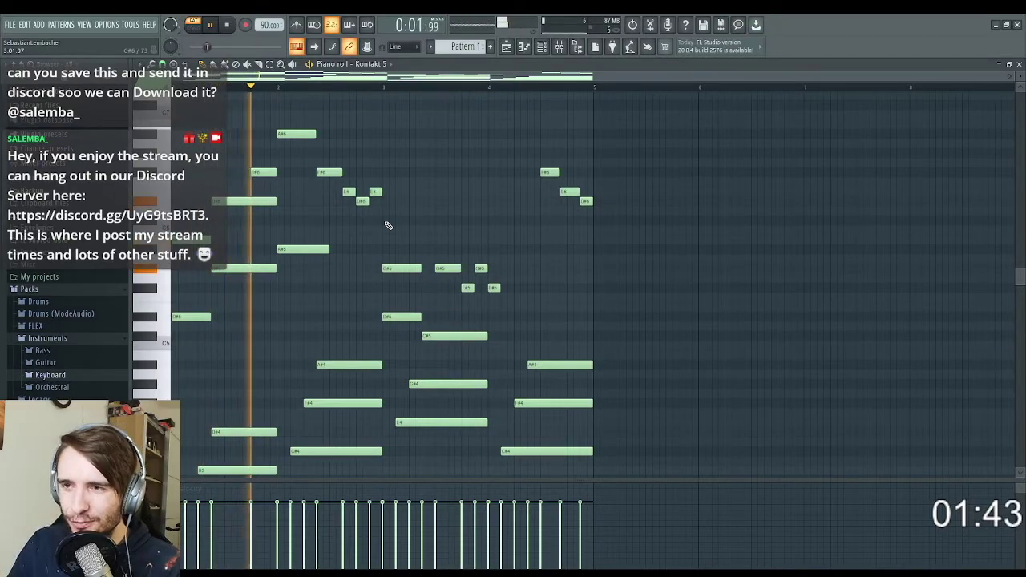
scroll(384, 247, down, 1)
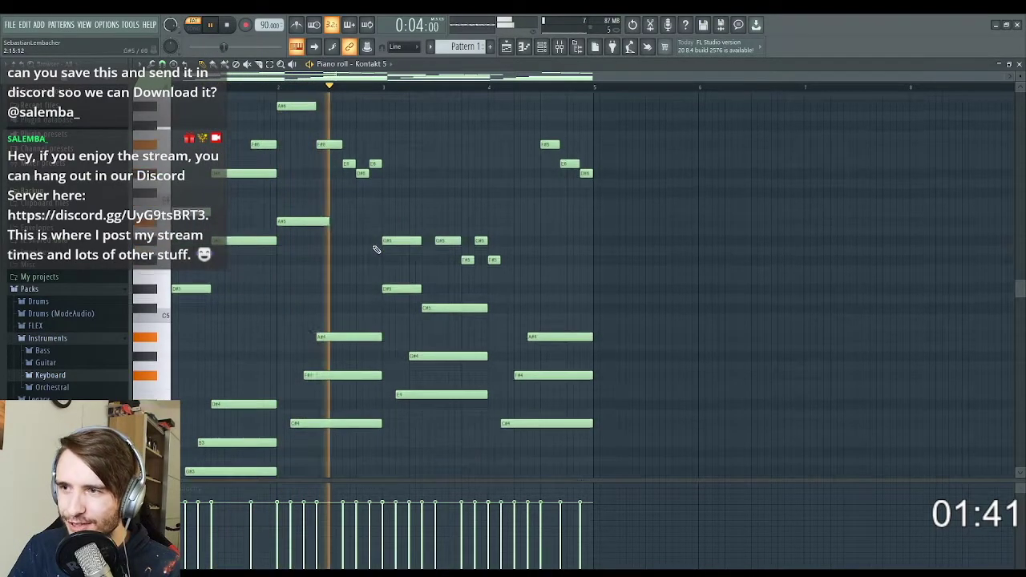
scroll(481, 181, up, 2)
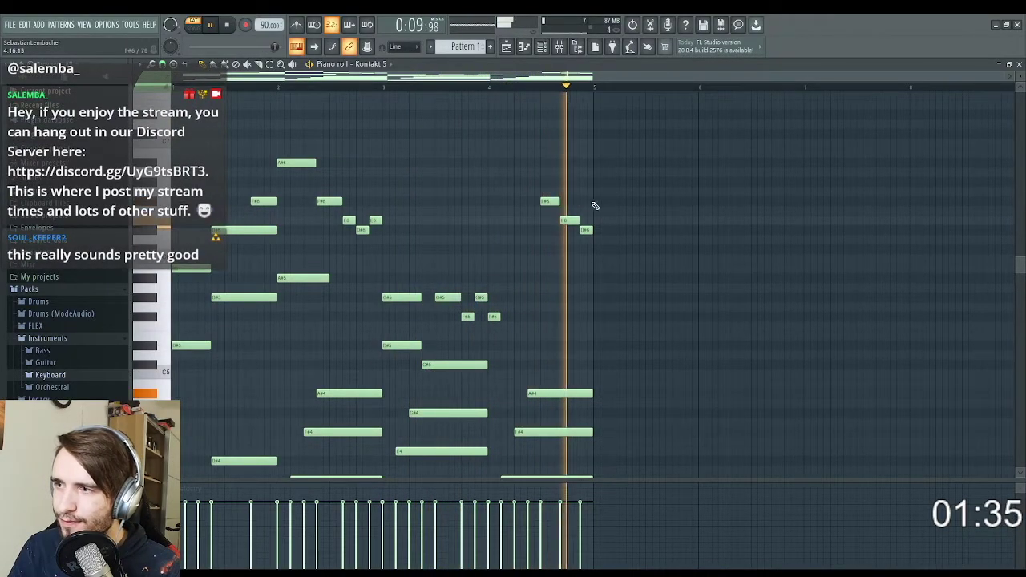
key(space)
scroll(401, 281, down, 2)
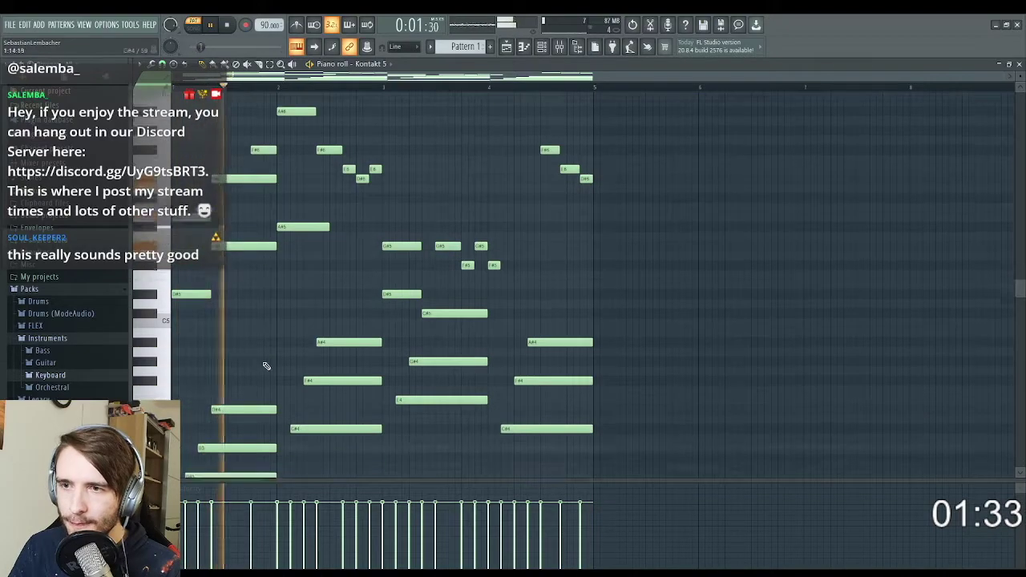
scroll(215, 399, down, 5)
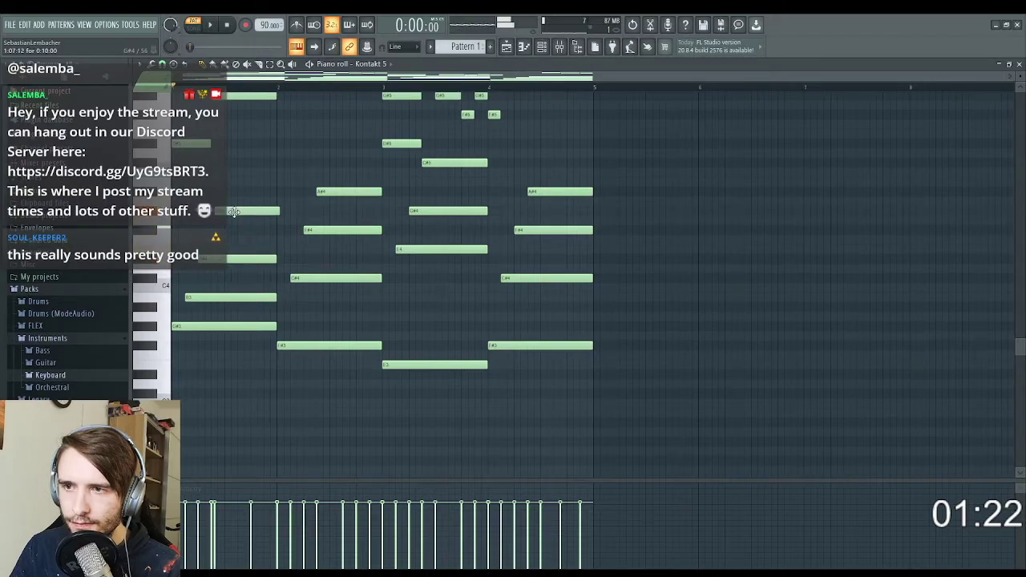
scroll(218, 317, up, 3)
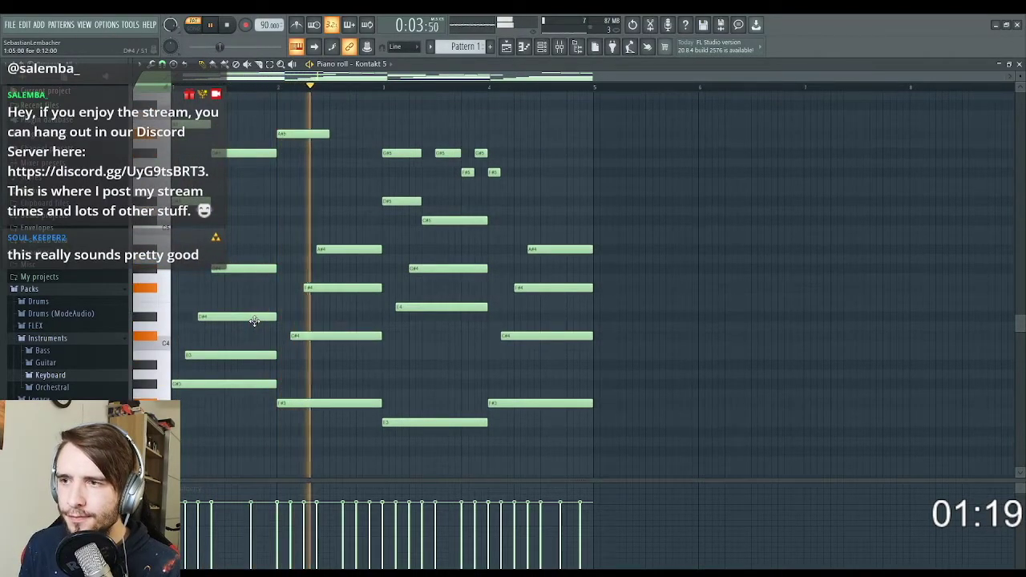
key(ctrl+b)
- Deselect the copied notes with Ctrl+D and play the pattern starting at bar 5
scroll(526, 351, up, 12)
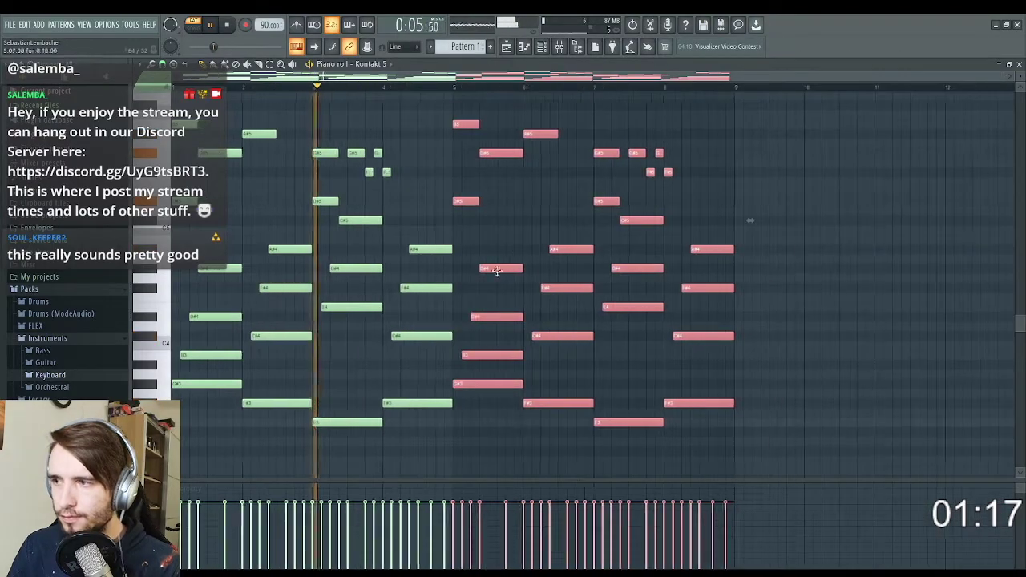
key(ctrl+d)
scroll(353, 200, down, 2)
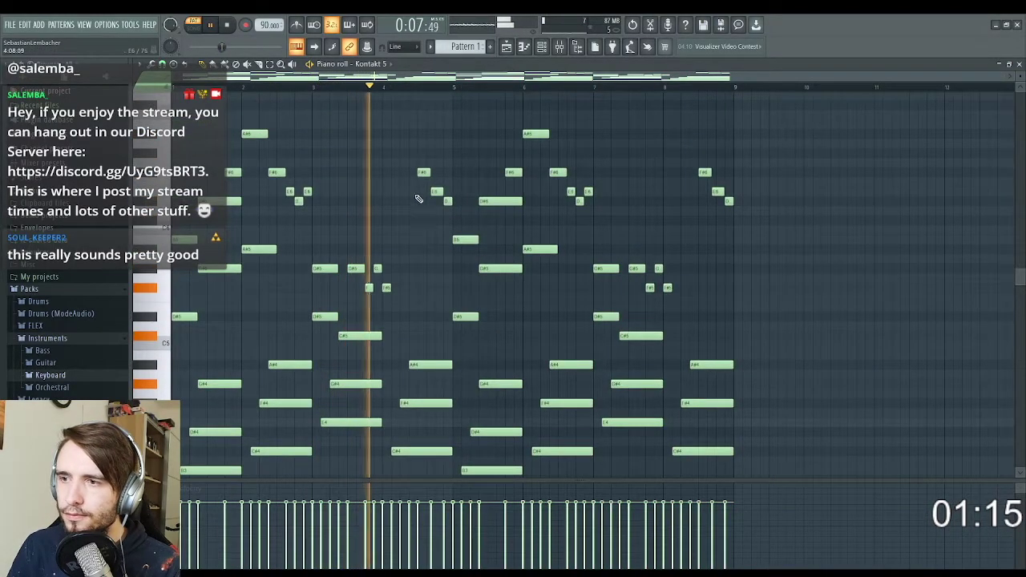
scroll(401, 213, up, 3)
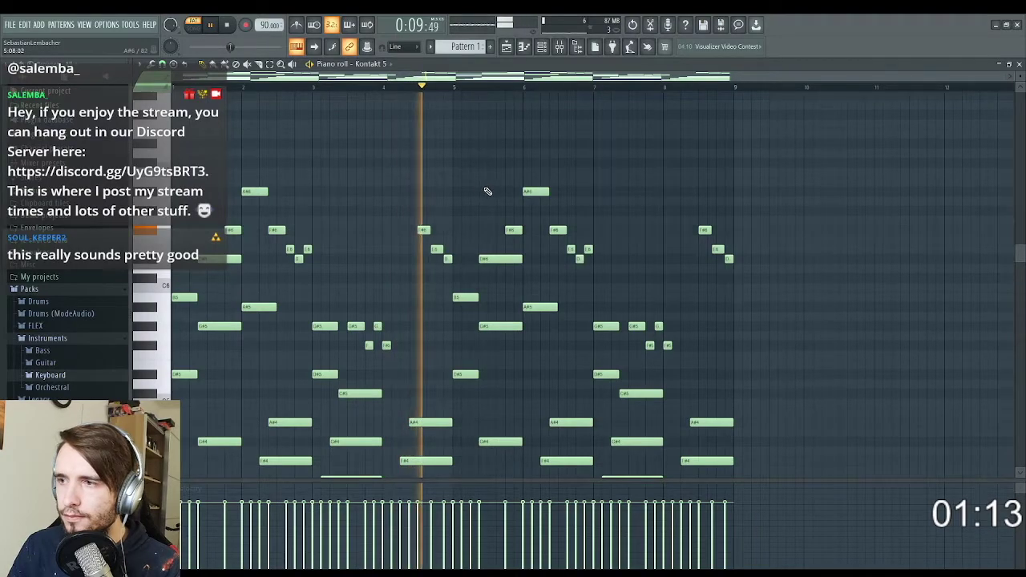
scroll(486, 193, up, 4)
scroll(470, 183, down, 1)
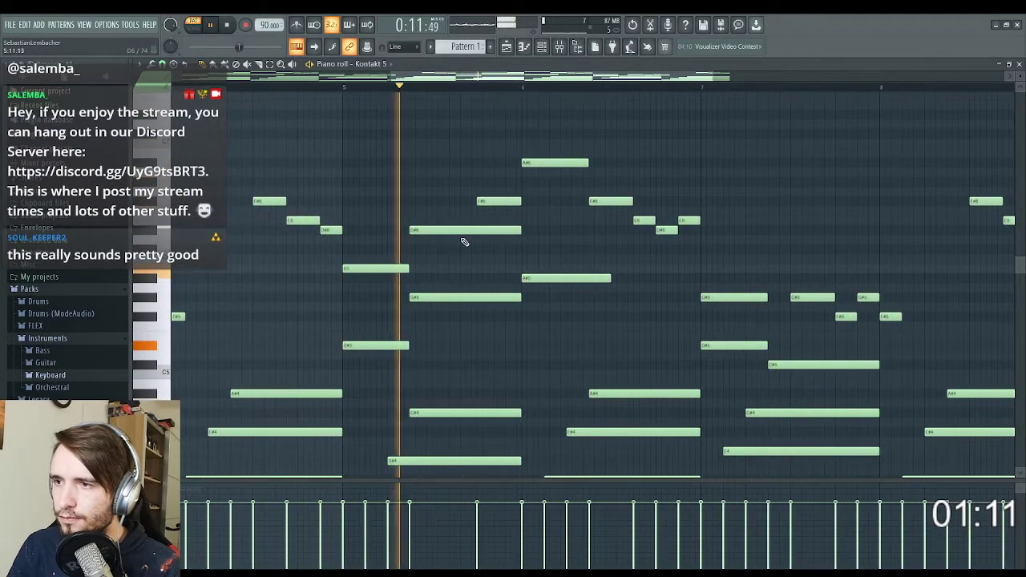
scroll(481, 224, up, 3)
scroll(561, 224, up, 2)
key(space)
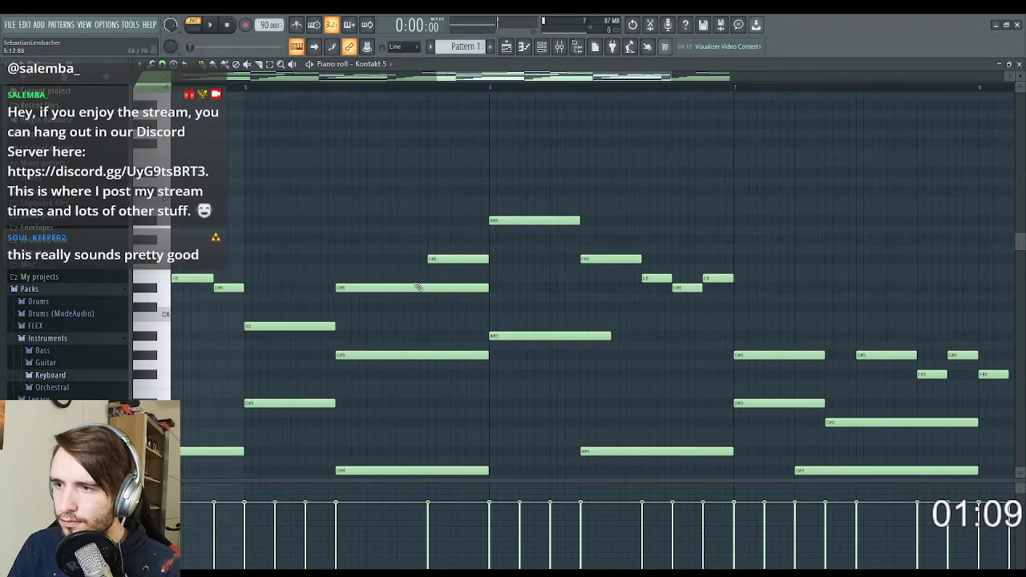
click(248, 88)
key(space)
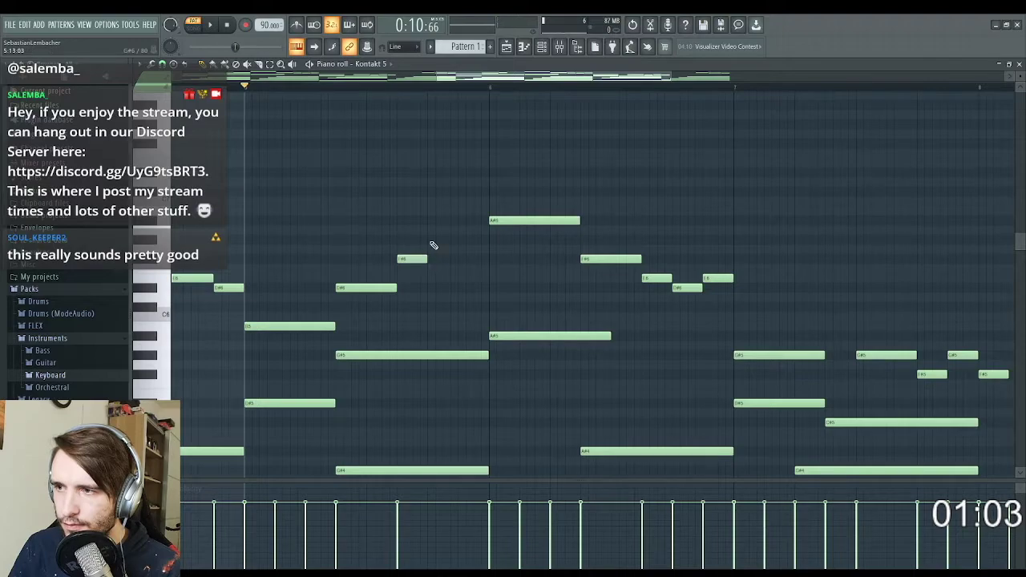
scroll(418, 240, up, 2)
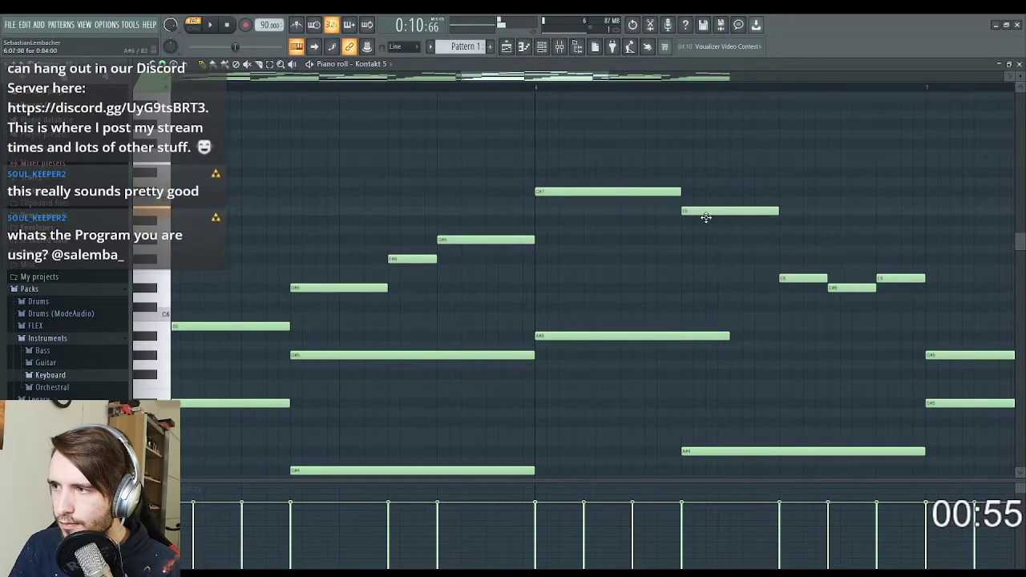
- Lengthen a melody note in the second loop and play it back to hear the change
scroll(879, 222, down, 3)
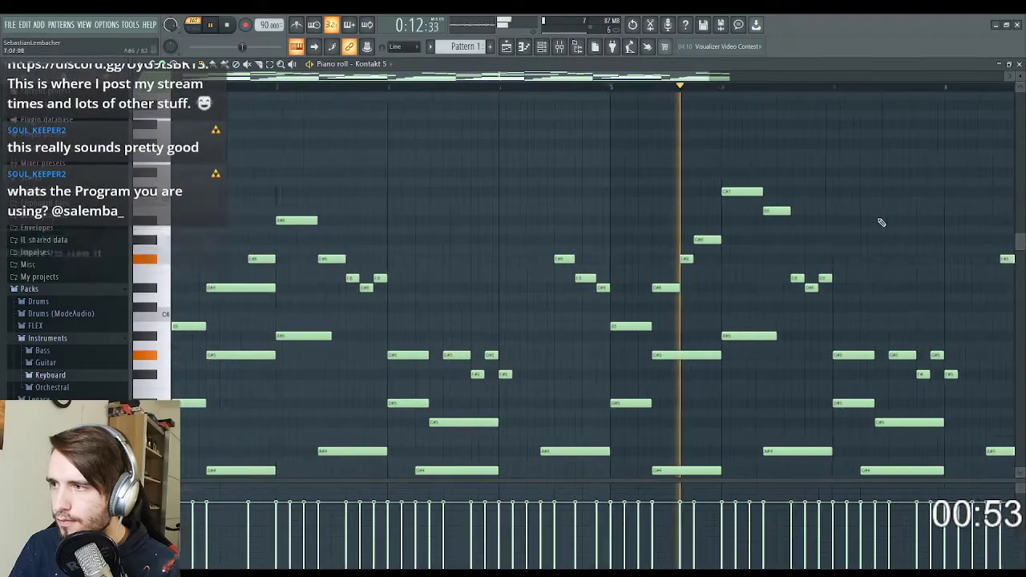
scroll(762, 213, up, 3)
key(space)
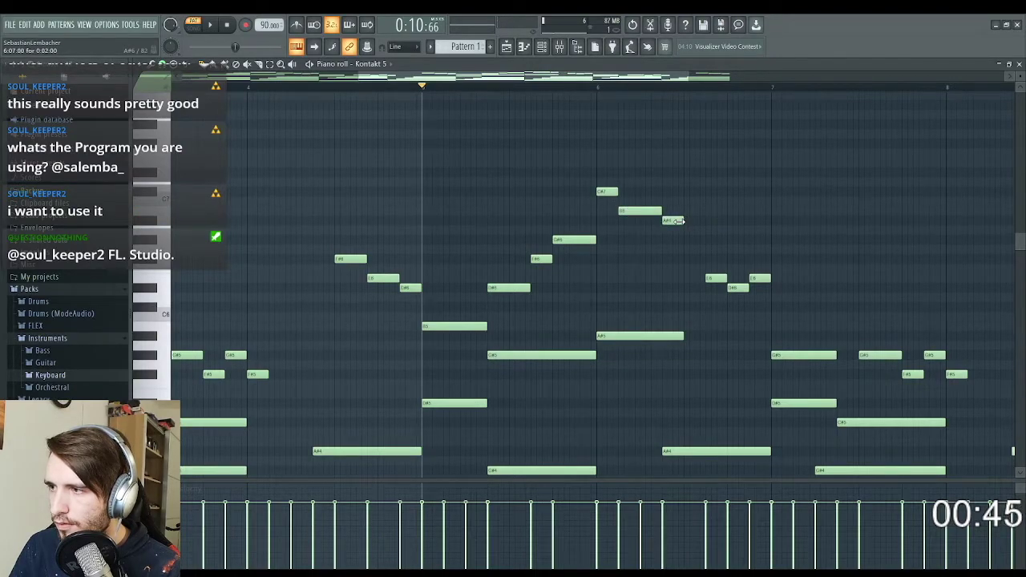
drag(681, 220, 704, 222)
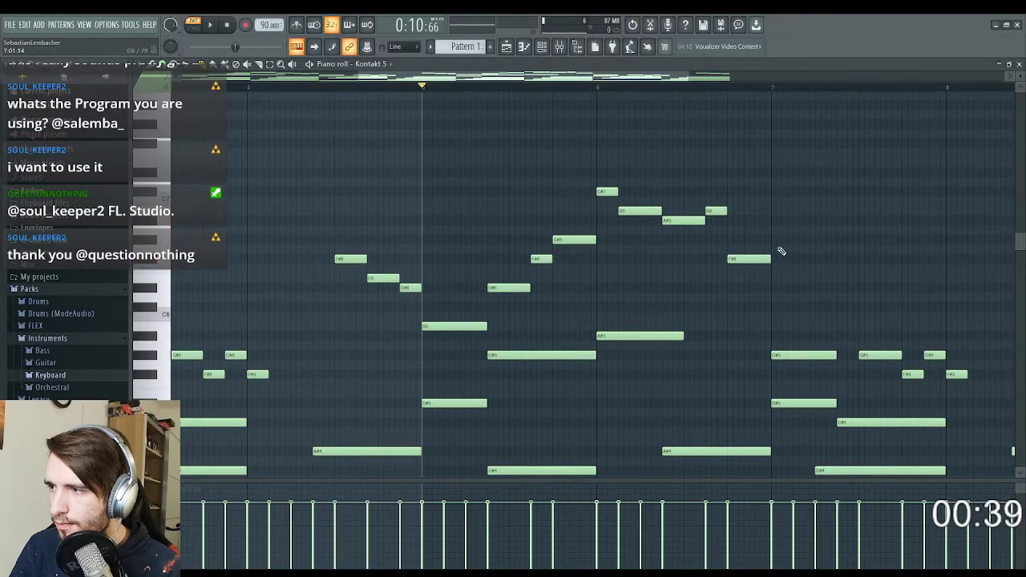
key(space)
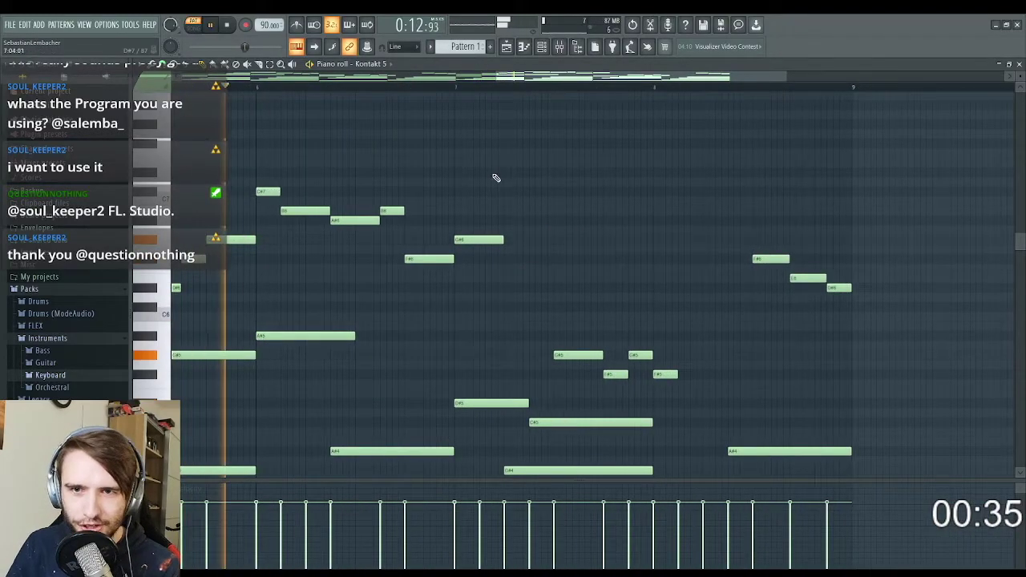
- Stretch the short note at bar 8 to half a bar
scroll(501, 165, up, 1)
scroll(552, 190, down, 3)
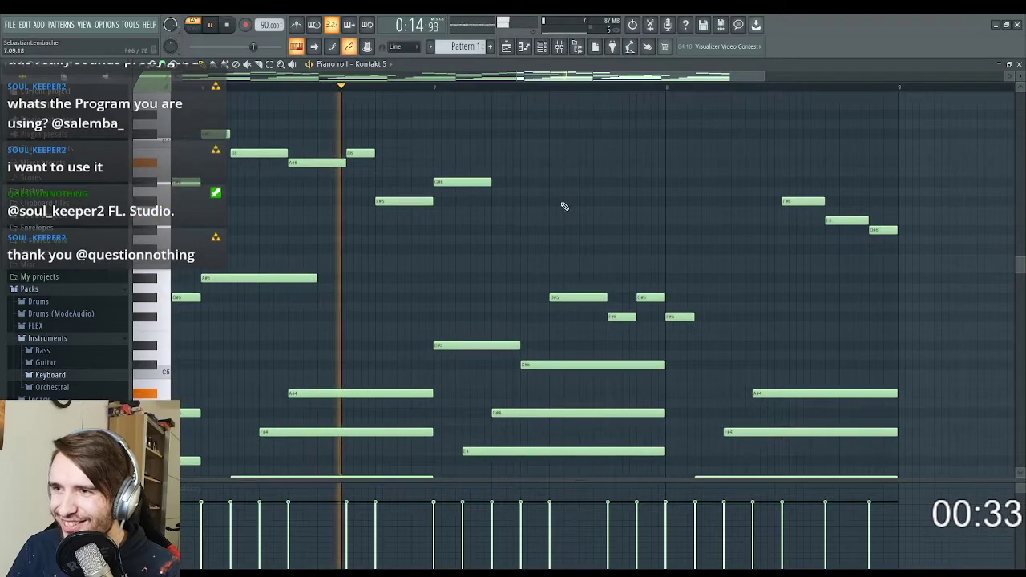
scroll(582, 197, down, 1)
scroll(545, 200, up, 1)
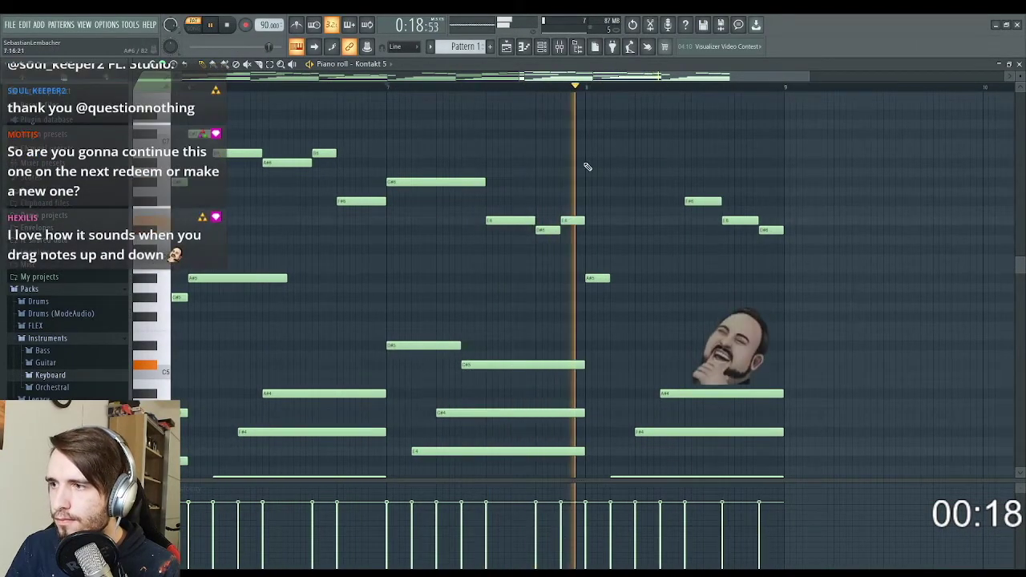
scroll(657, 209, up, 2)
drag(565, 279, 703, 289)
scroll(646, 278, down, 5)
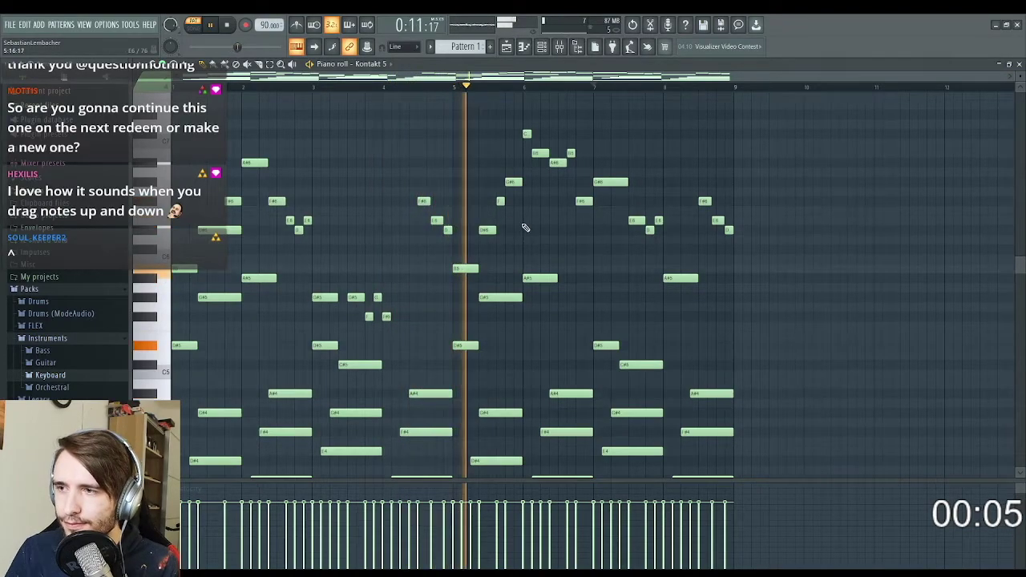
scroll(593, 223, up, 2)
scroll(550, 220, up, 3)
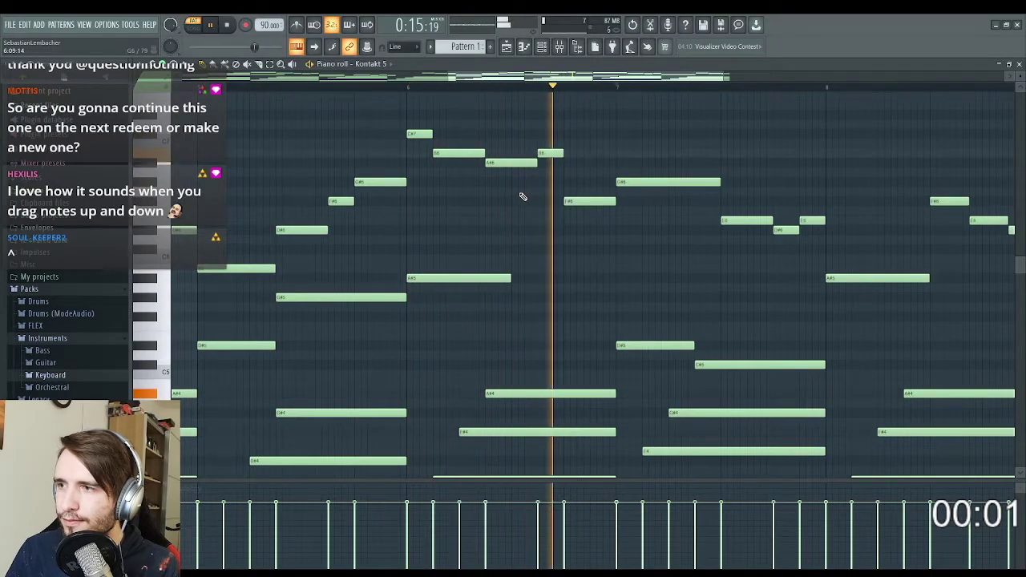
scroll(687, 96, down, 3)
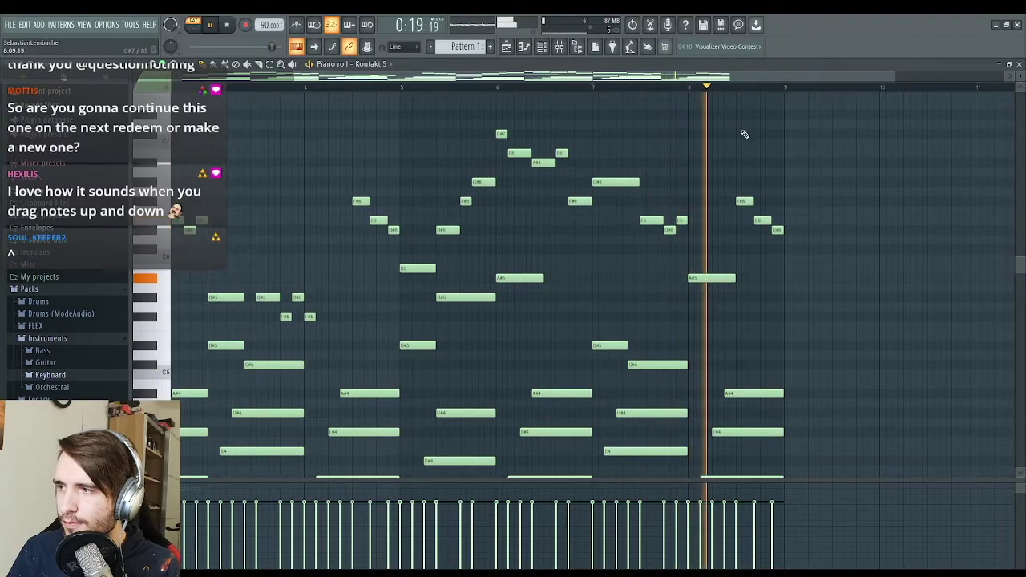
scroll(737, 128, down, 2)
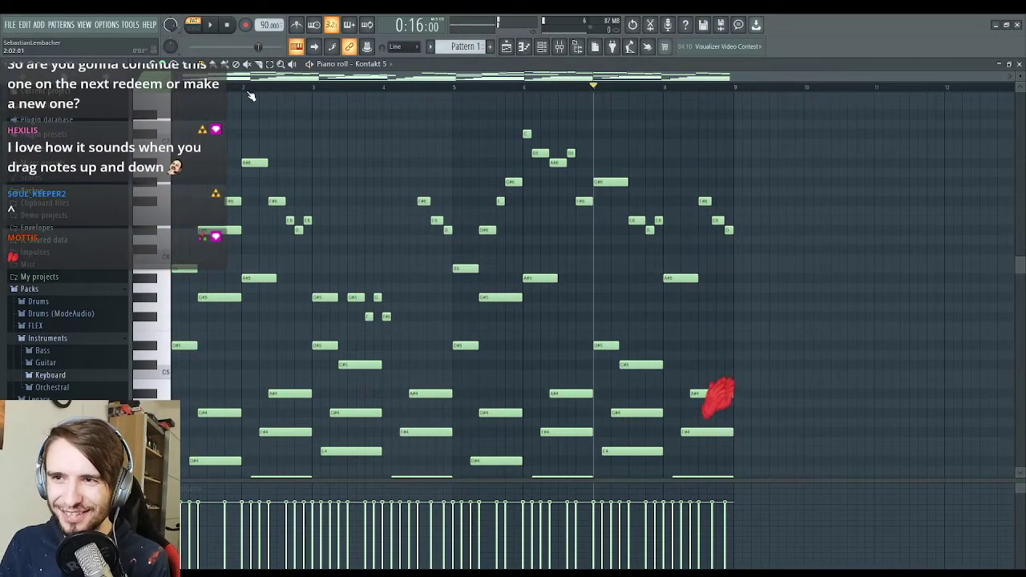
scroll(355, 255, down, 2)
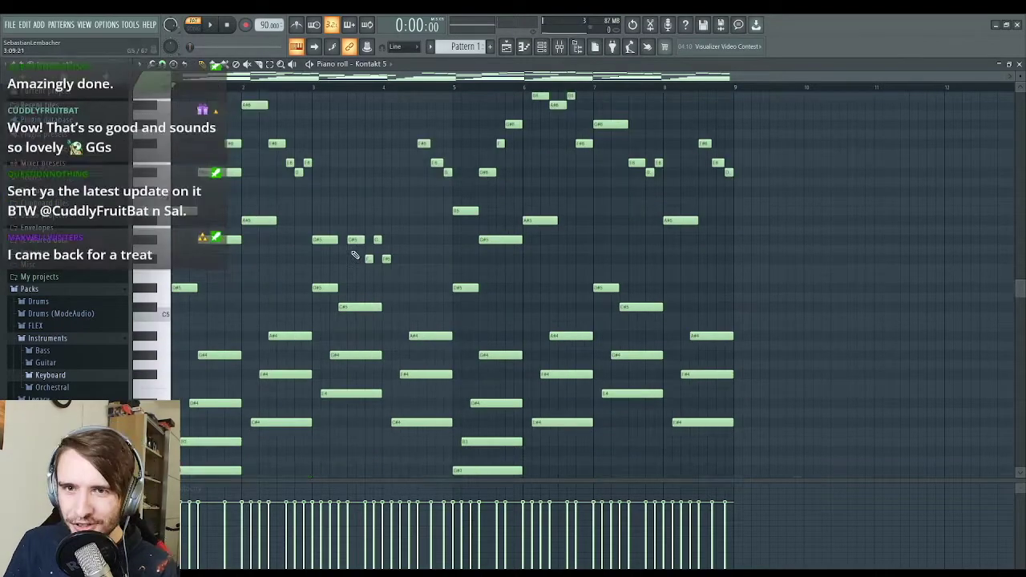